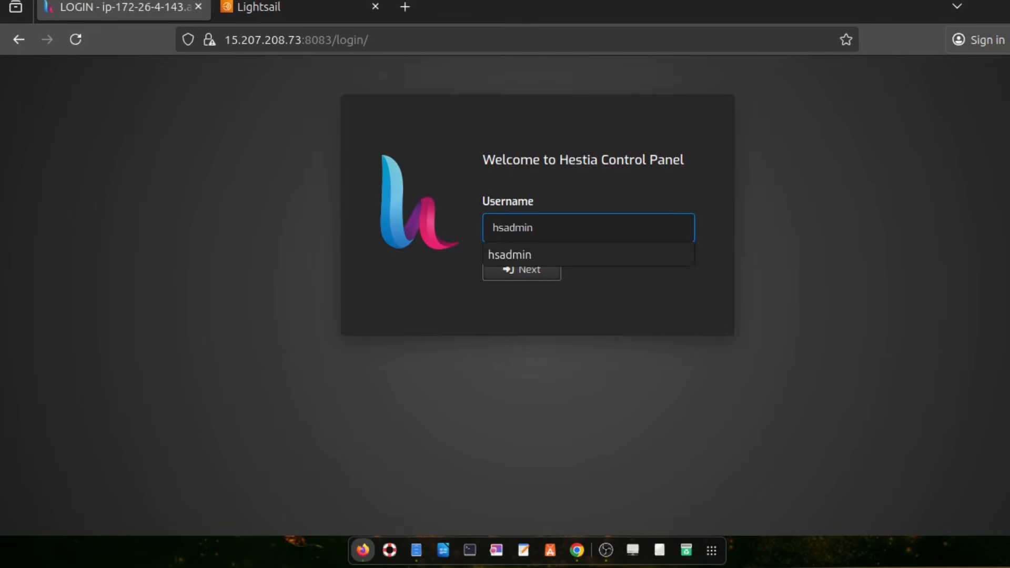
Submit the username hsadmin and log in with the account password
key(Return)
text(*****)
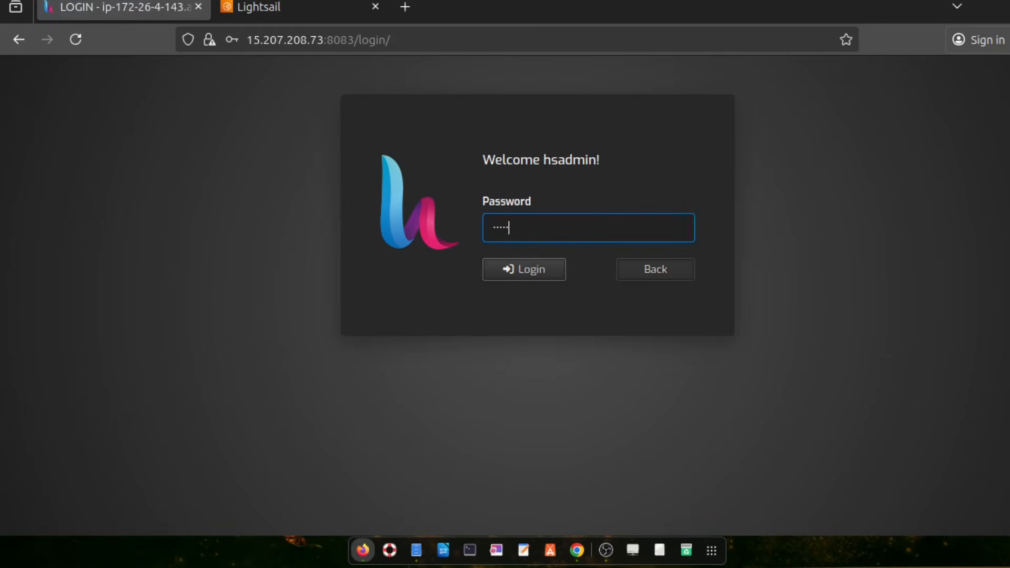
click(514, 268)
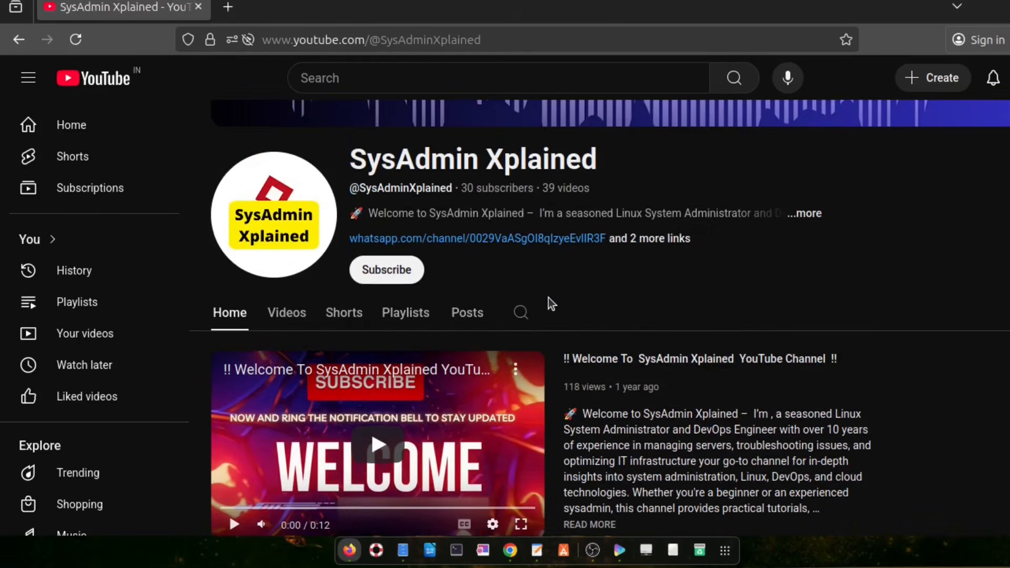
Open the SysAdmin Xplained channel's details on YouTube and review its links and additional information
click(644, 239)
scroll(620, 336, down, 6)
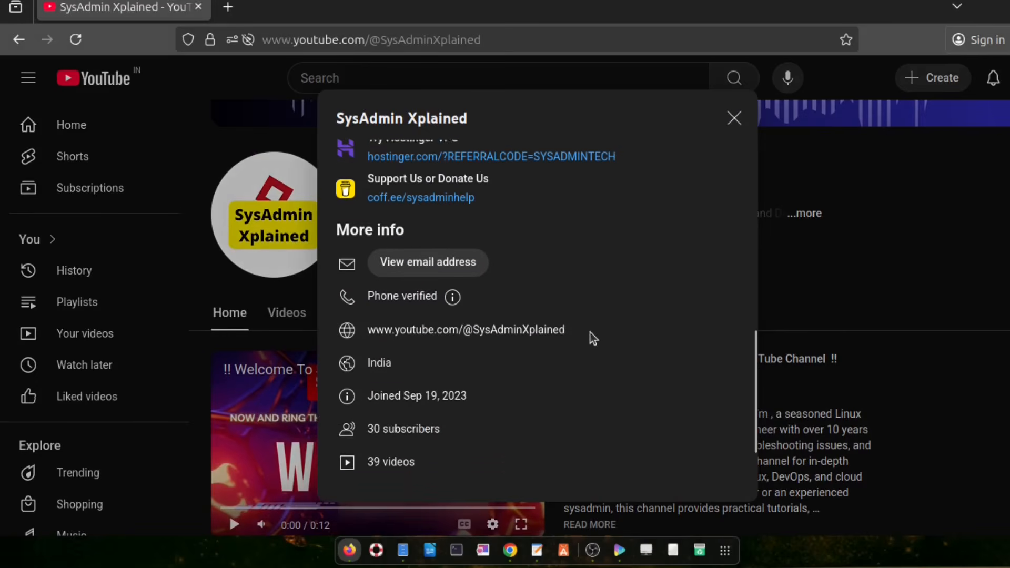
scroll(591, 339, up, 3)
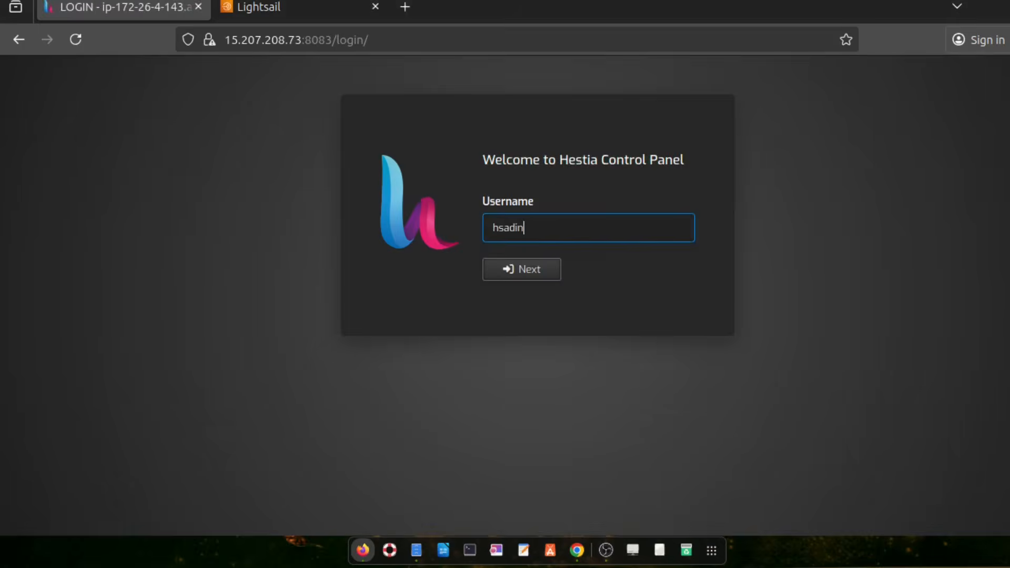
Correct the username to hsadmin on the Hestia login page and log in with the account password
key(BackSpace)
key(BackSpace)
text(min)
key(Return)
text(a)
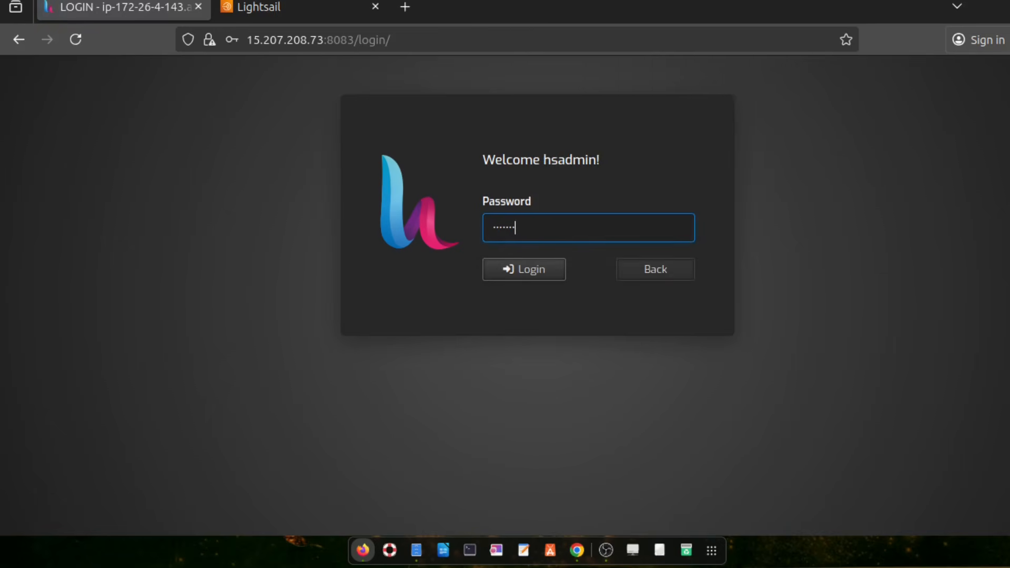
click(511, 268)
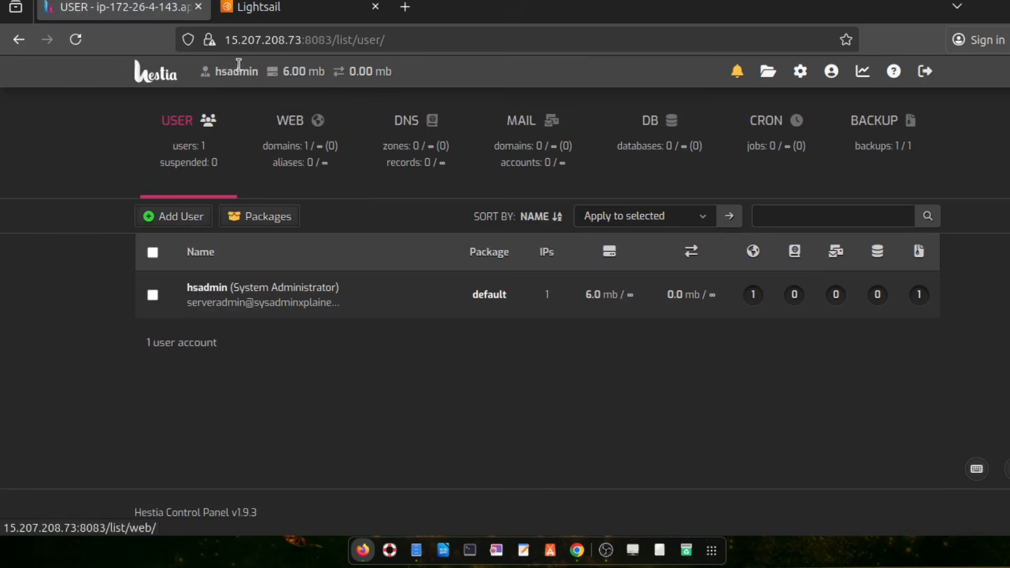
Look through the hsadmin account's Web, DNS, Mail, DB, Cron and Backup sections
drag(212, 71, 256, 72)
click(46, 224)
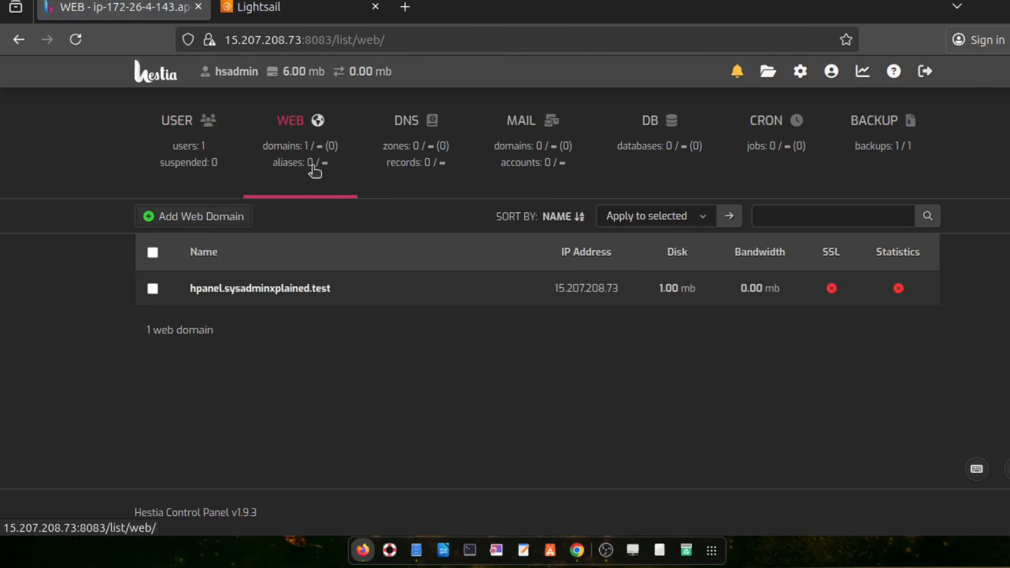
click(437, 166)
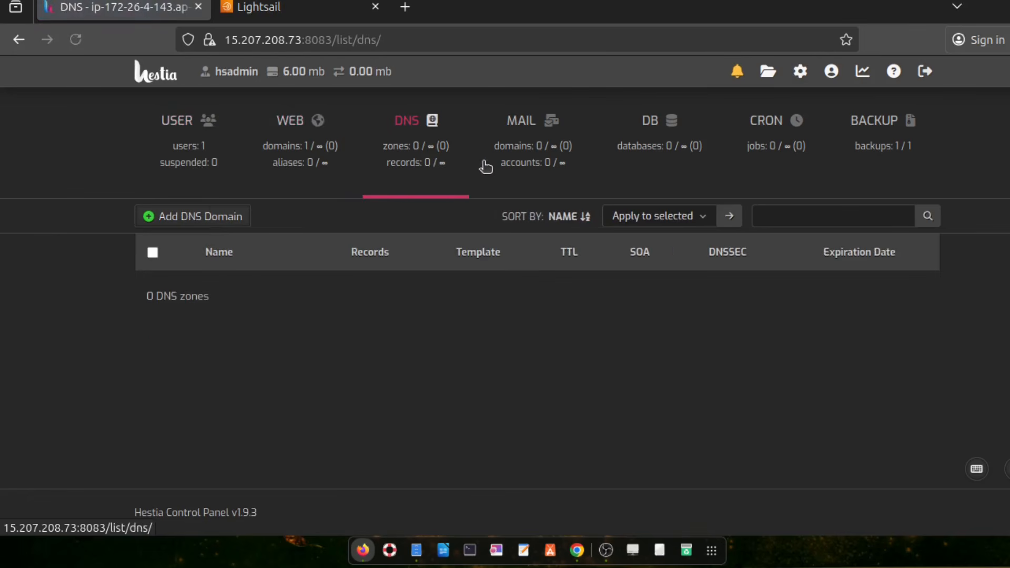
click(532, 163)
click(652, 155)
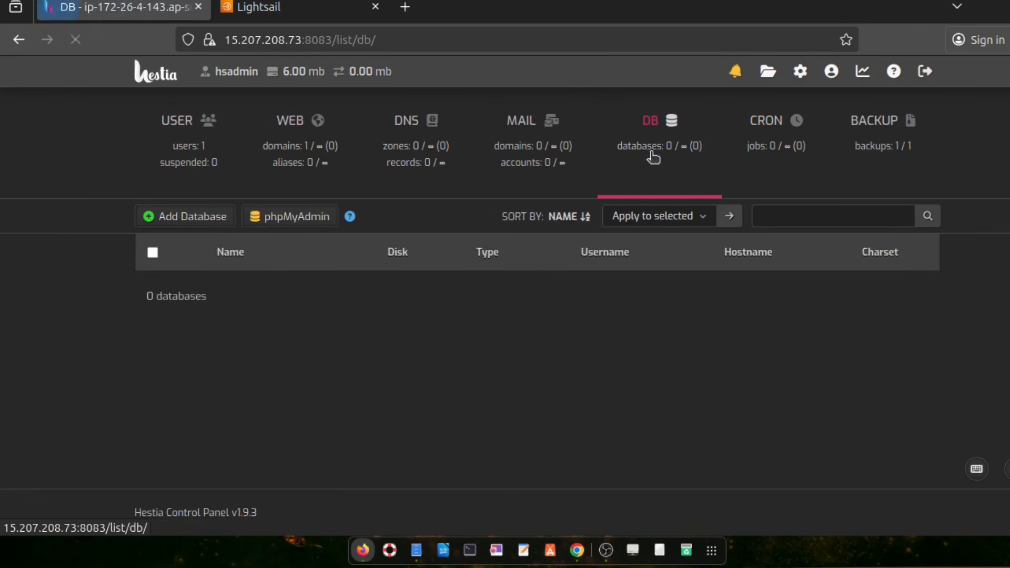
click(787, 158)
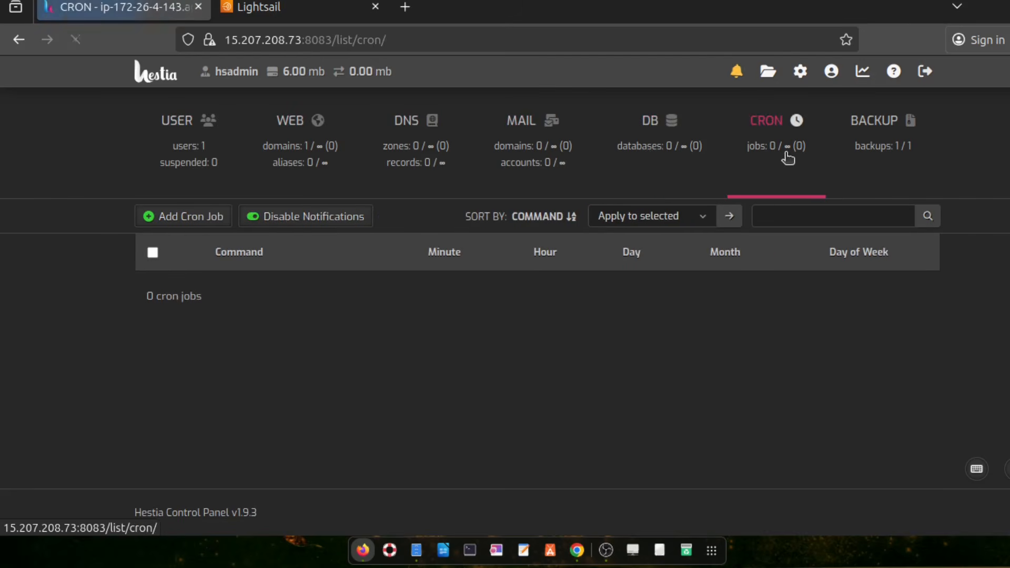
click(892, 145)
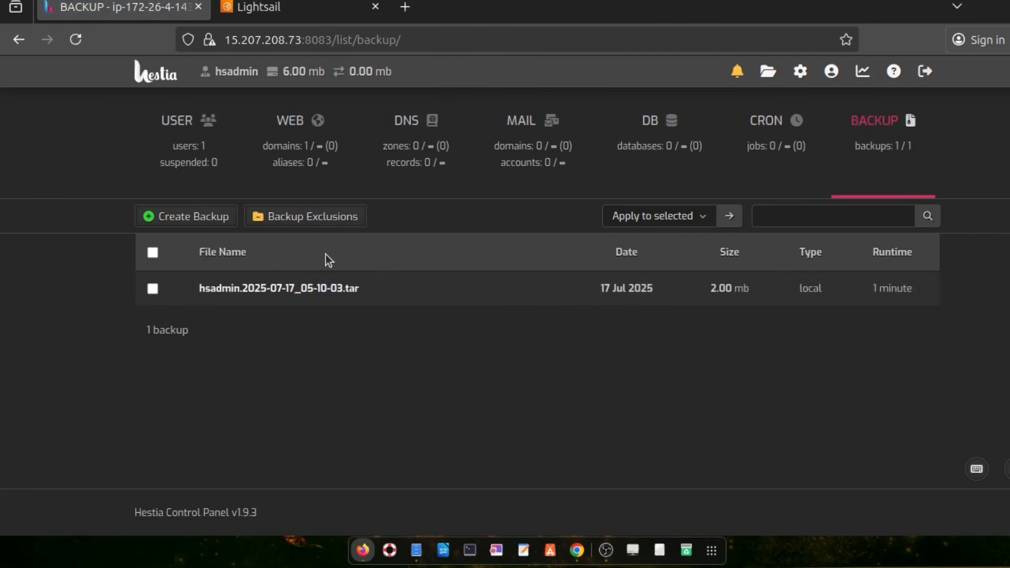
Start a new user account with the username webserveradmin and the contact name hosting admin
click(215, 163)
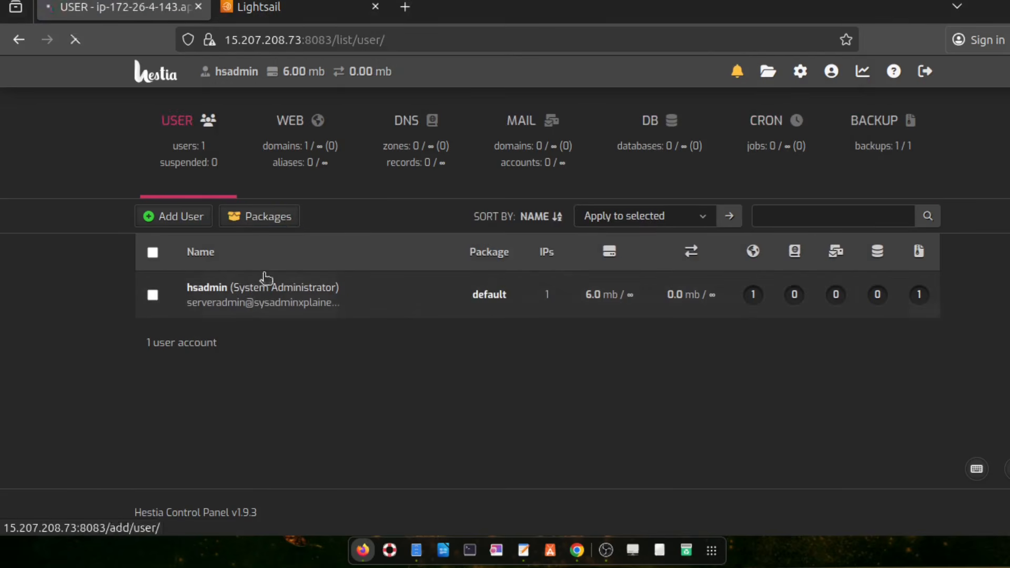
click(174, 216)
text(webserveradmin)
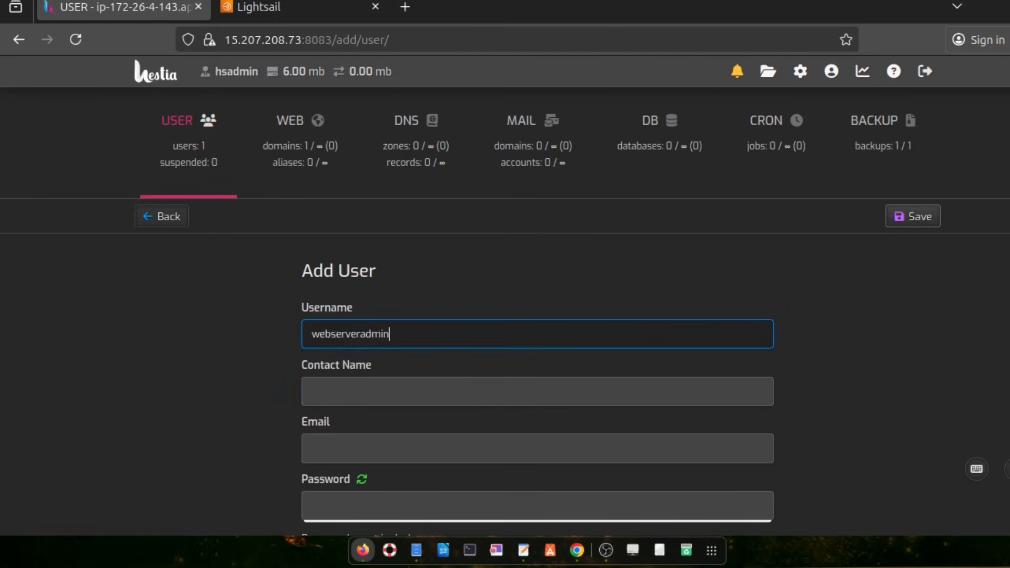
key(Tab)
text(hosting admin)
key(Tab)
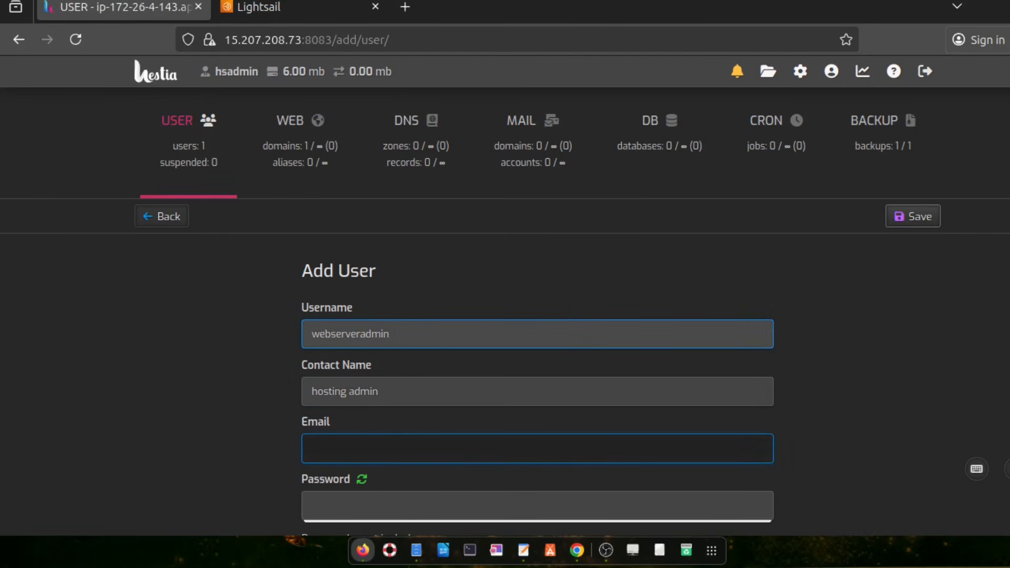
Fill in the new user's email address, removing the duplicate @ sign
text(administrator@@sysadminxplained.test)
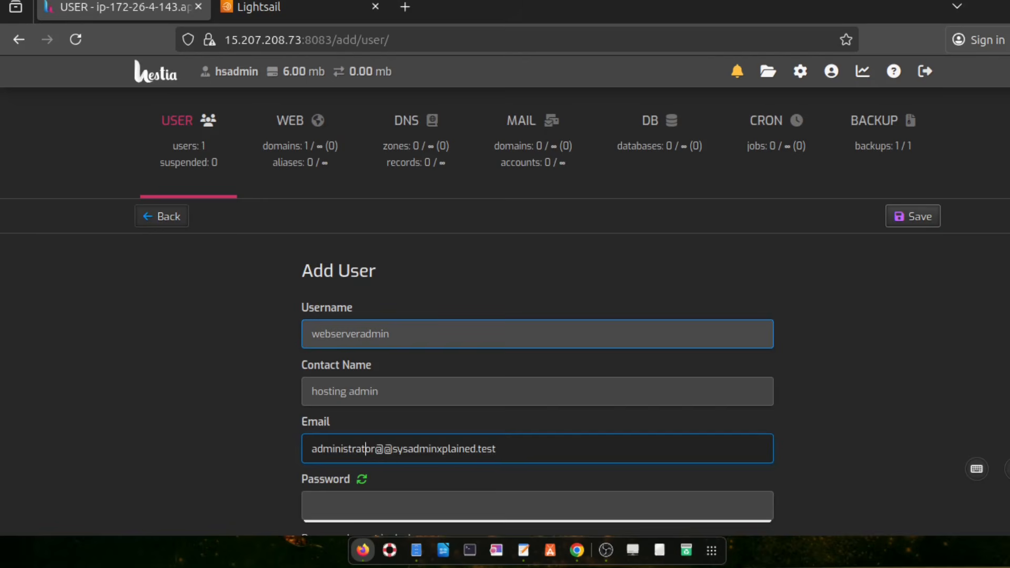
key(Right)
key(Right)
key(Right)
key(BackSpace)
key(Tab)
Generate a random password for the new user and highlight it in the password field
scroll(342, 399, down, 2)
click(361, 371)
click(361, 371)
drag(415, 399, 294, 397)
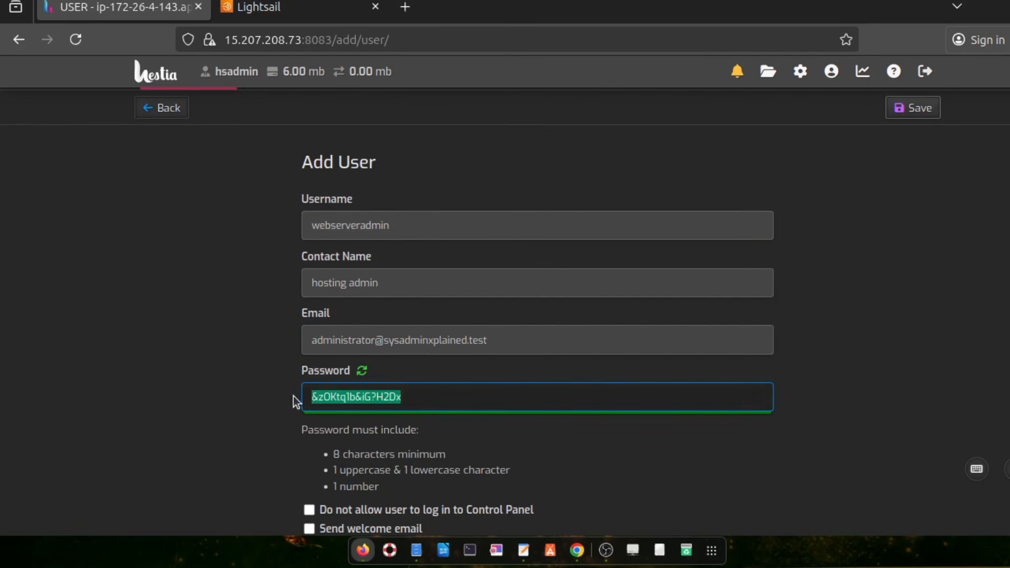
Keep the User role and the default package for the new account and save it
scroll(271, 400, down, 2)
scroll(307, 419, down, 4)
click(340, 330)
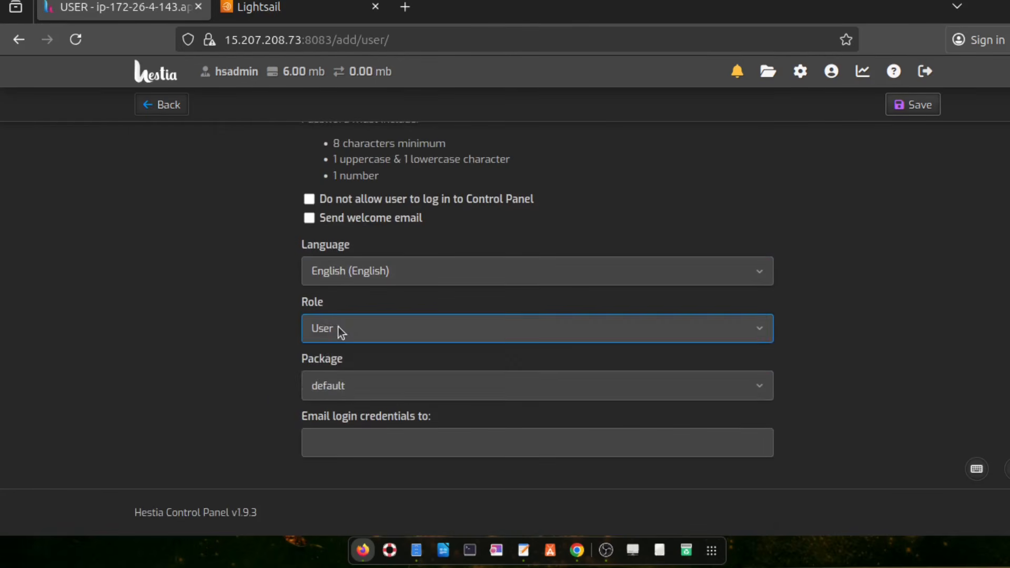
click(338, 327)
click(251, 374)
click(342, 392)
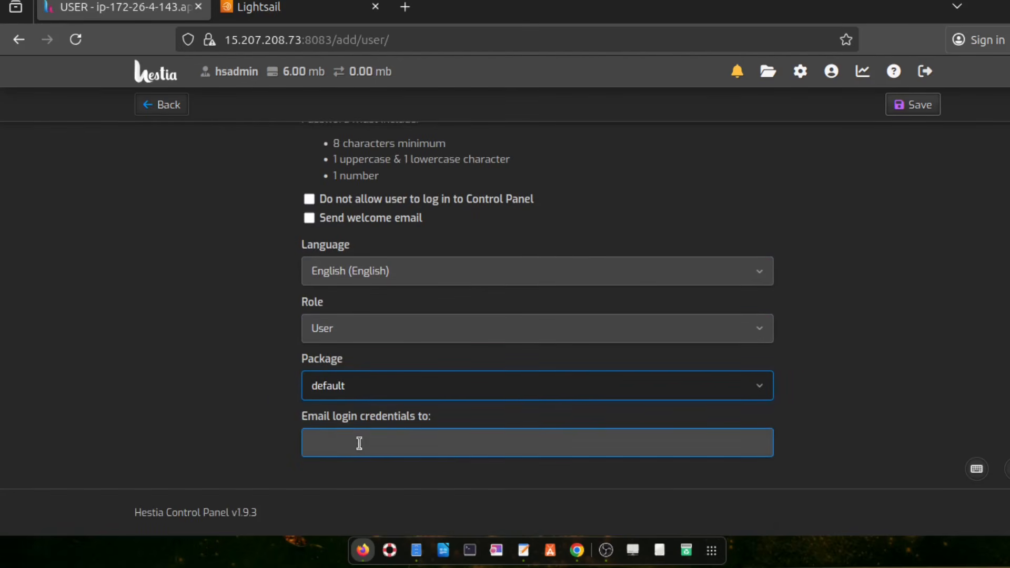
key(Return)
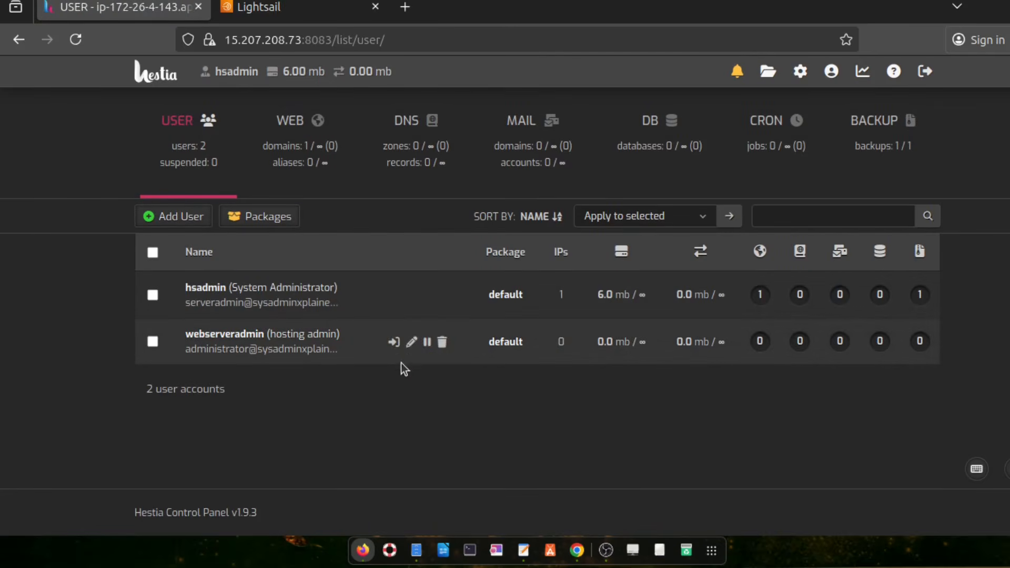
Log in as webserveradmin to review its service sections and profile page, and return to the hsadmin account
click(393, 342)
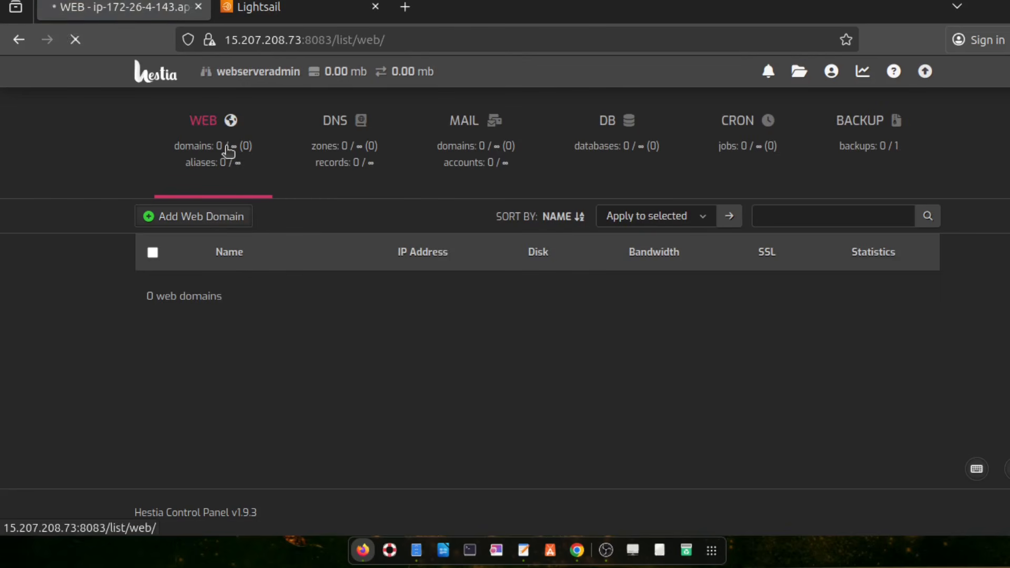
click(340, 160)
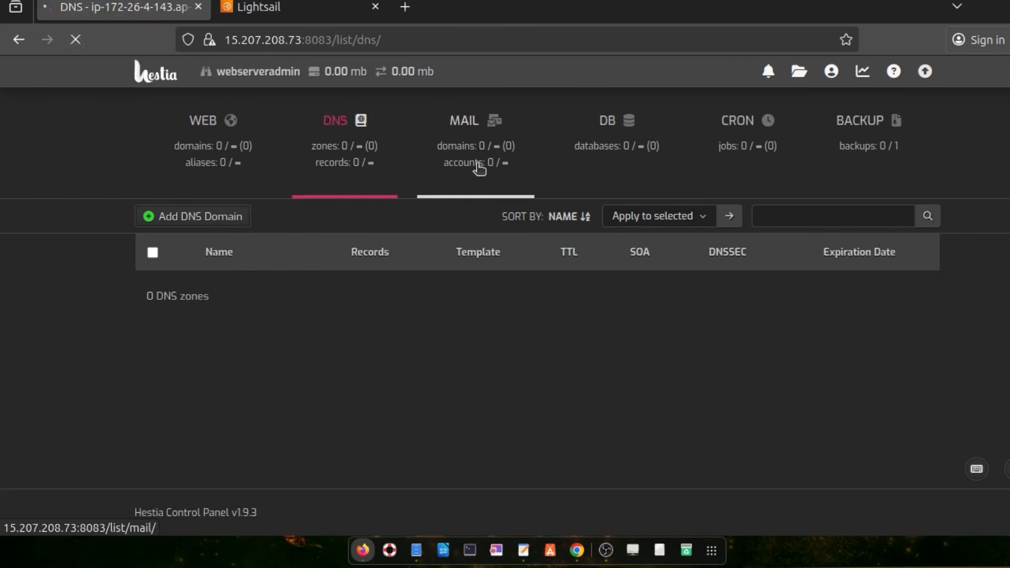
click(478, 164)
click(616, 154)
click(737, 152)
click(865, 149)
click(213, 152)
click(832, 77)
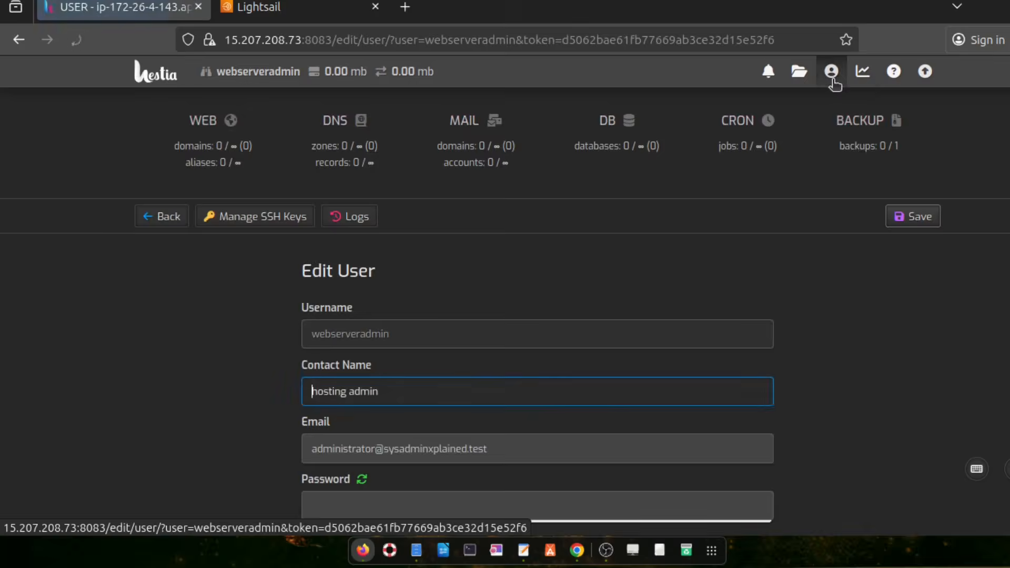
click(214, 167)
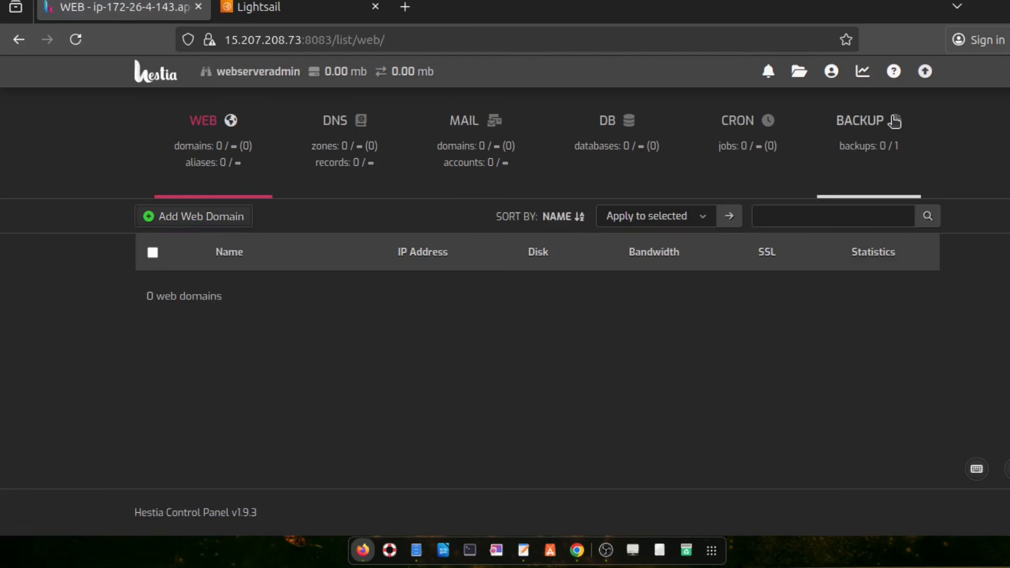
click(924, 71)
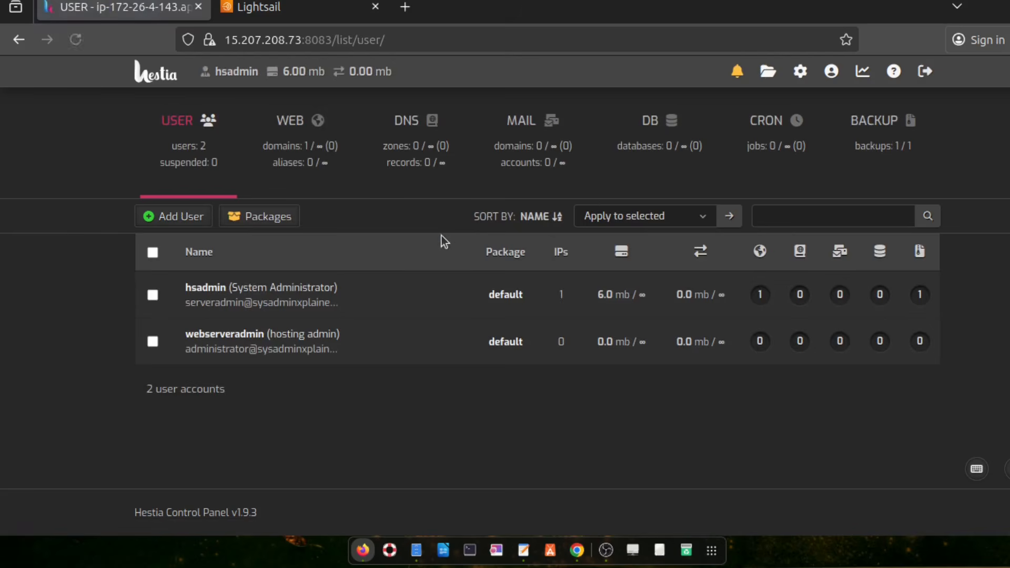
mouse_move(392, 344)
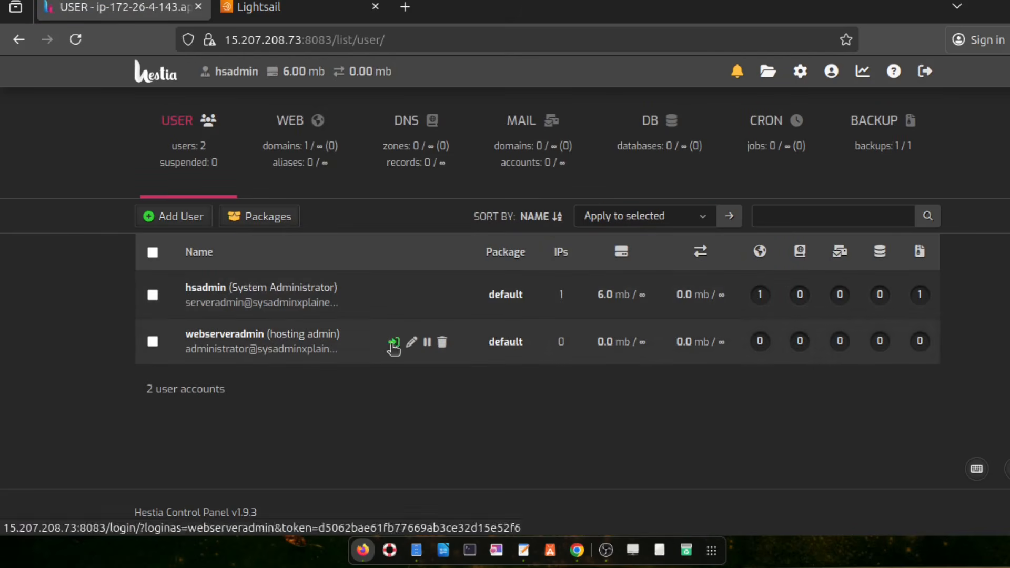
Start a new DNS zone under hsadmin, accepting the warning, with ns1.sysadminxplained.test as its domain
click(407, 124)
click(210, 227)
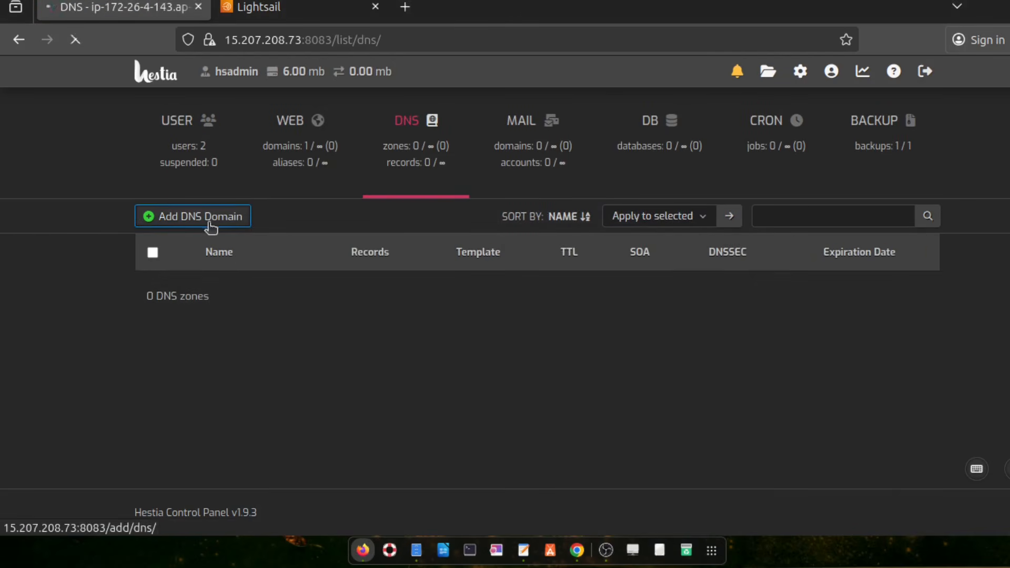
click(570, 409)
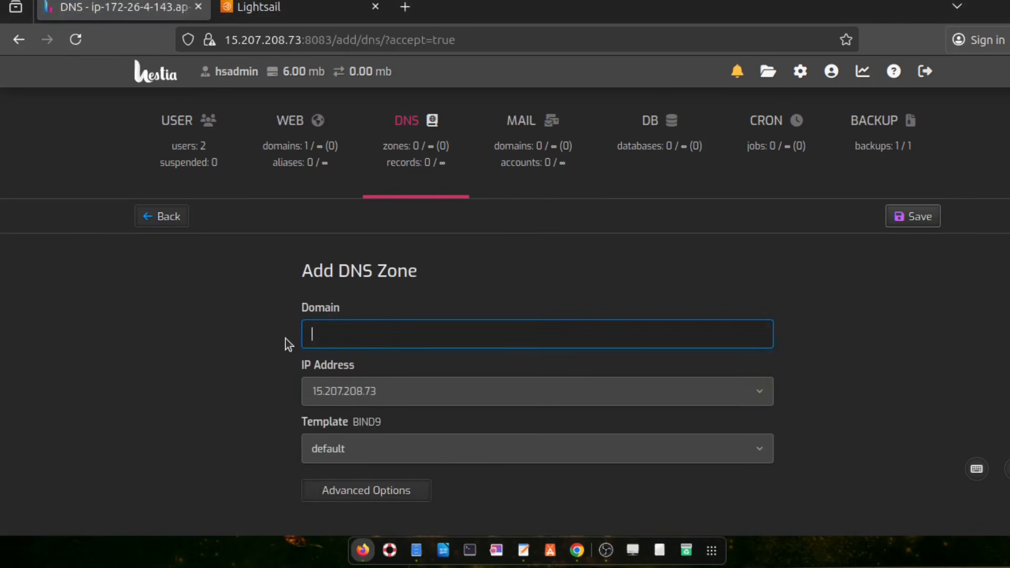
text(sysadminxplained.test)
key(Down)
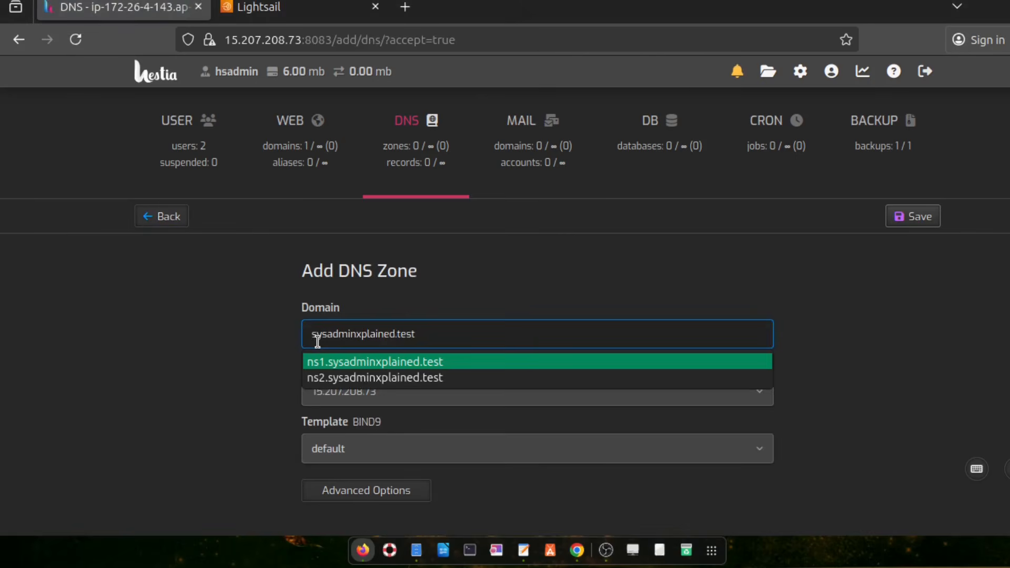
key(Return)
drag(444, 337, 284, 336)
key(ctrl+c)
click(269, 361)
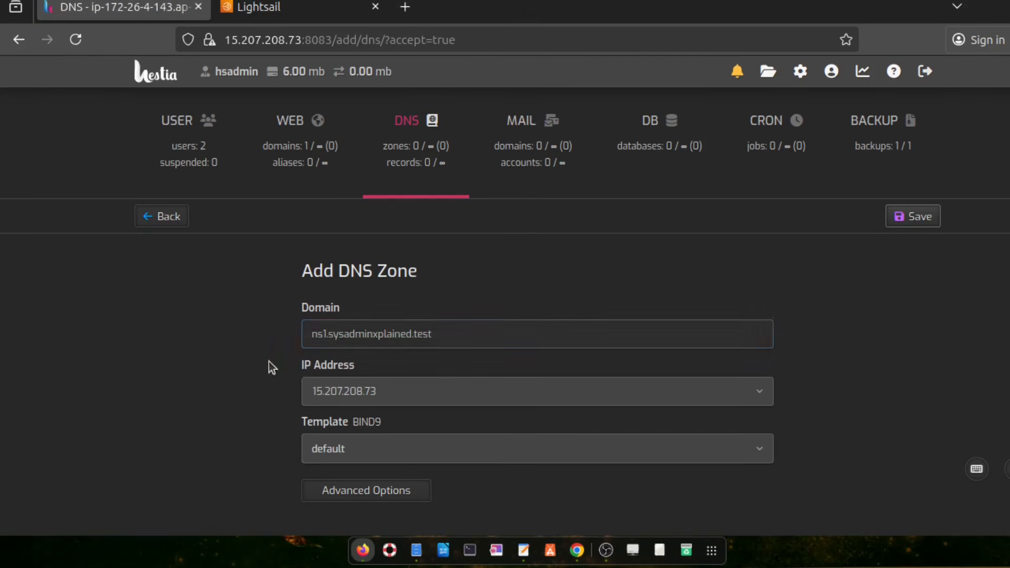
Review the zone's advanced options, including expiration date, TTL and name servers, and save the DNS zone
scroll(361, 457, down, 2)
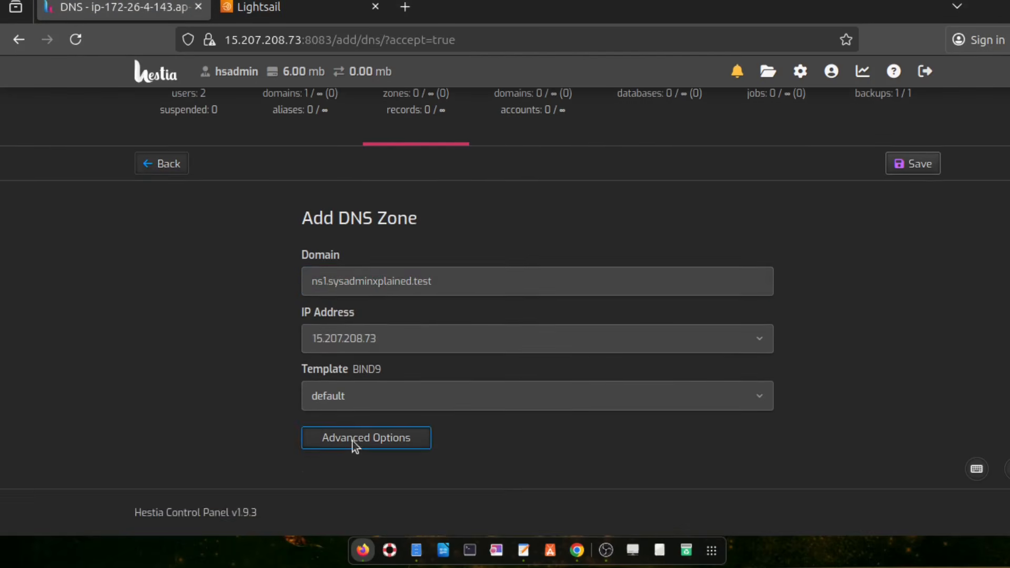
click(354, 441)
scroll(156, 406, down, 5)
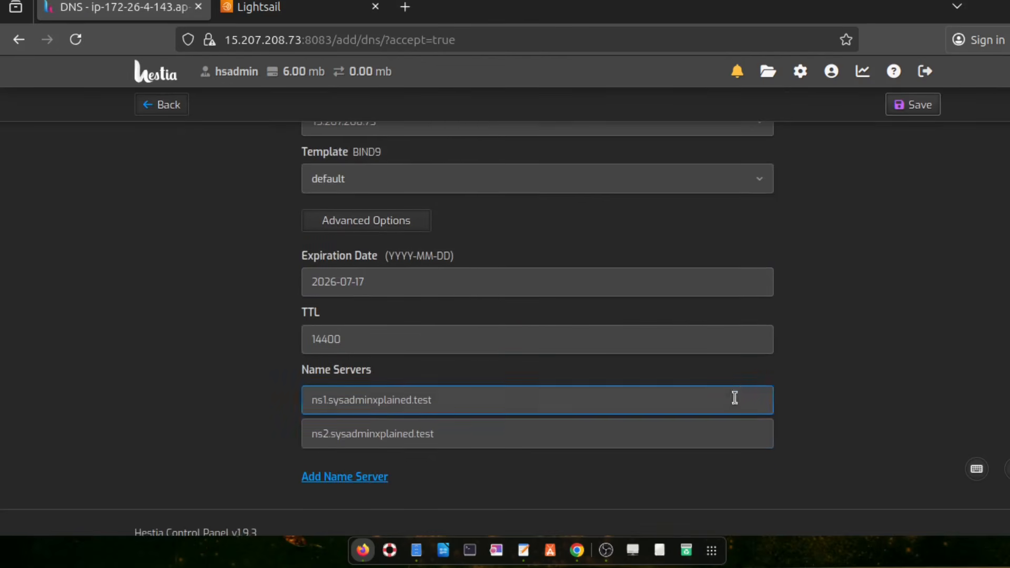
scroll(789, 326, up, 6)
click(912, 216)
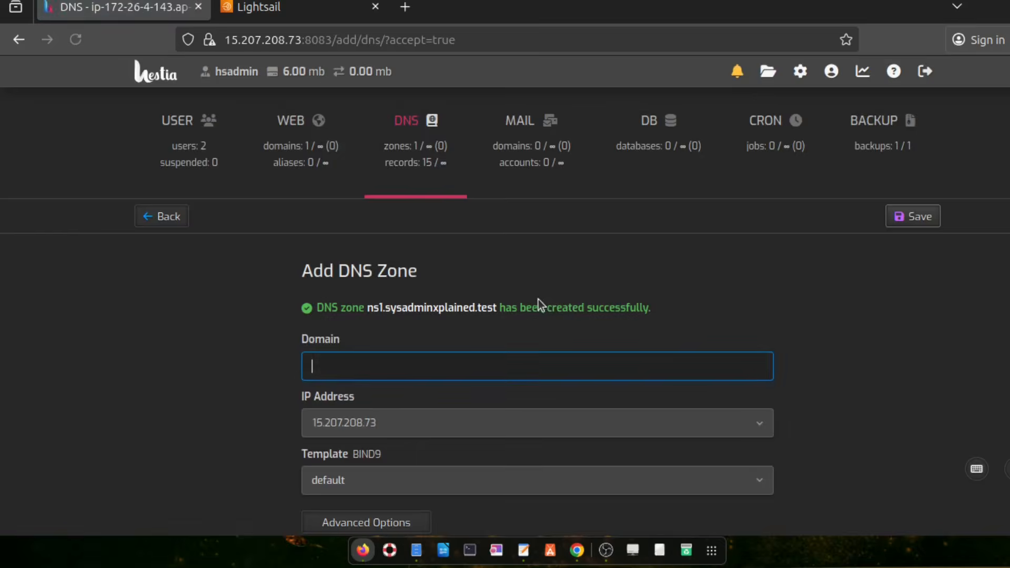
Enter ns2.sysadminxplained.test as the domain of a second DNS zone
key(ctrl+v)
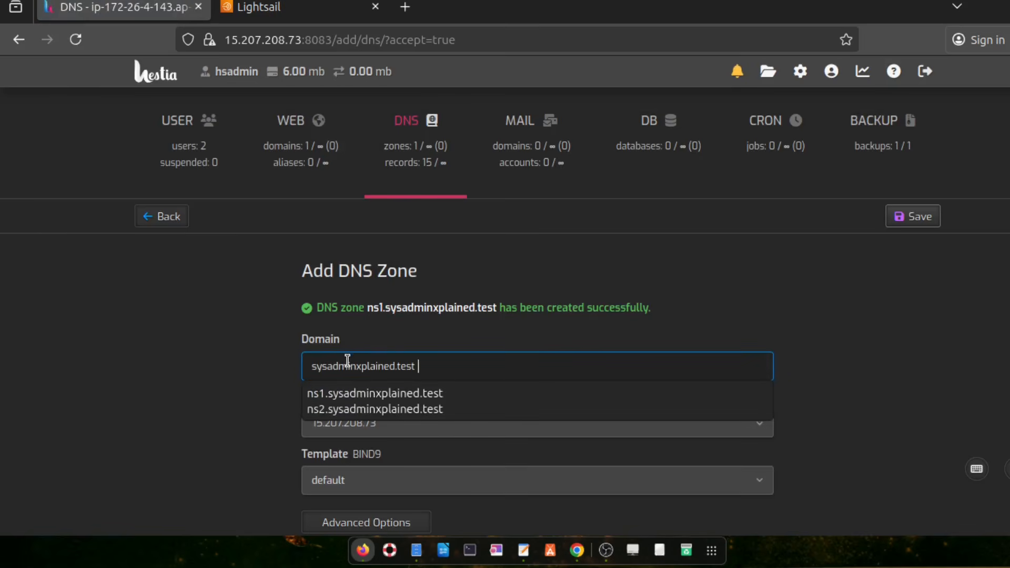
text(ns2.)
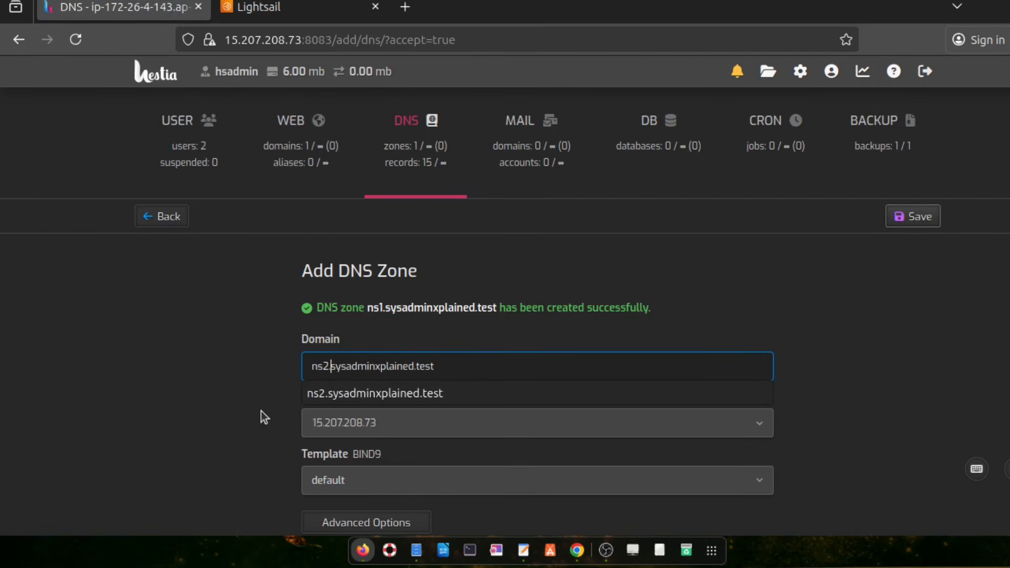
click(261, 411)
scroll(276, 424, down, 2)
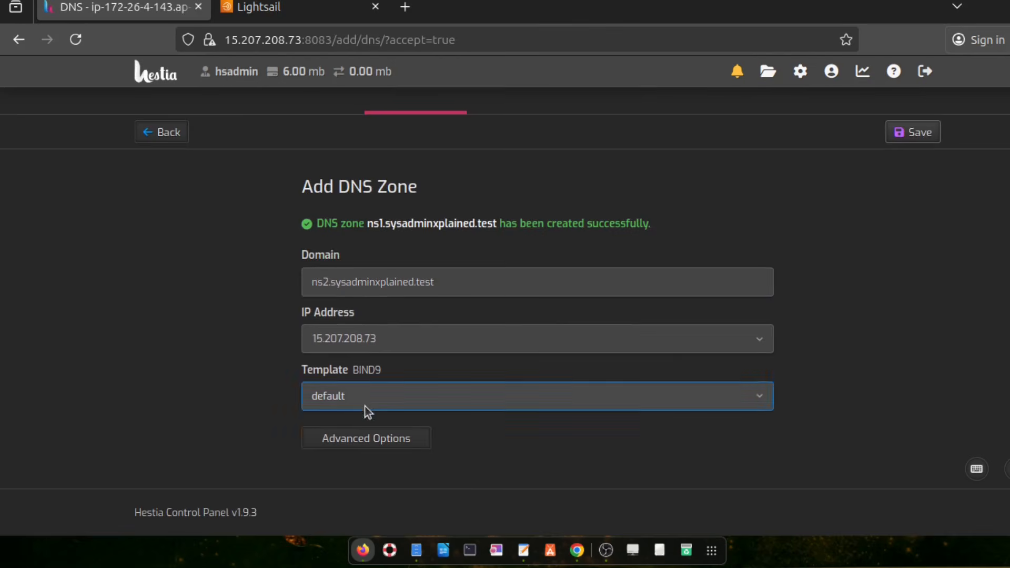
Save the ns2.sysadminxplained.test DNS zone and review the ns1.sysadminxplained.test zone's settings, returning to the zone list
click(888, 139)
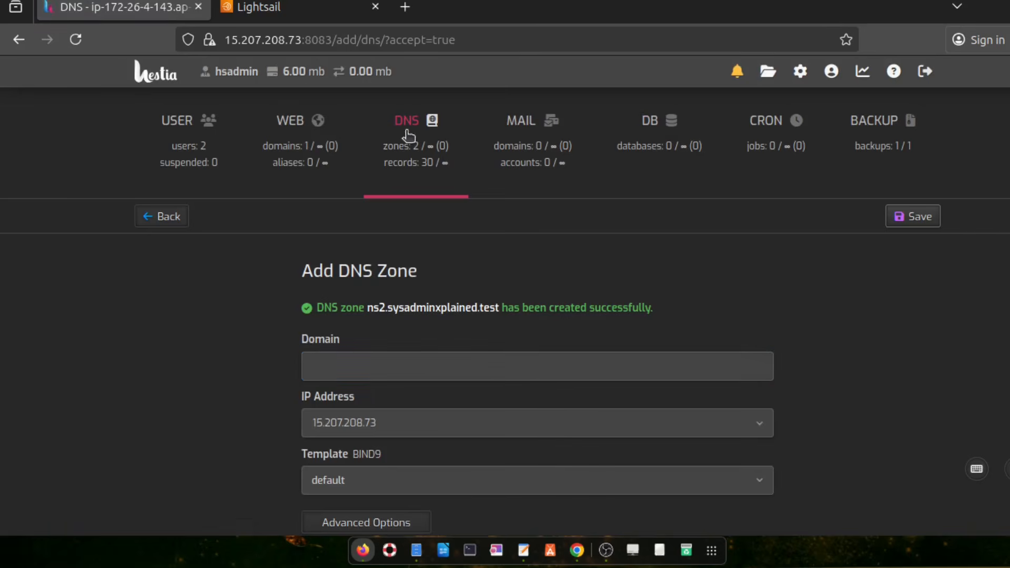
click(408, 136)
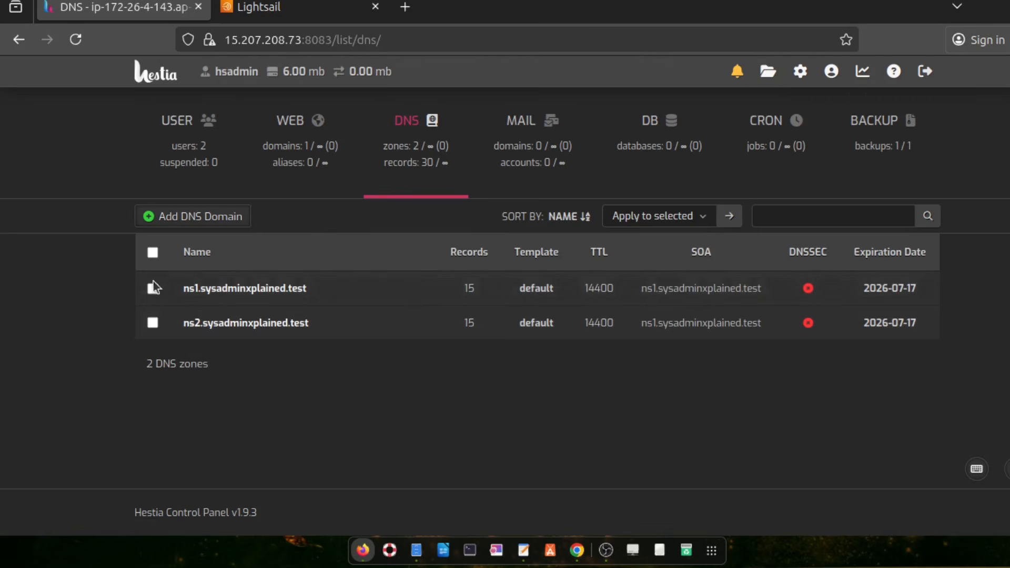
click(365, 289)
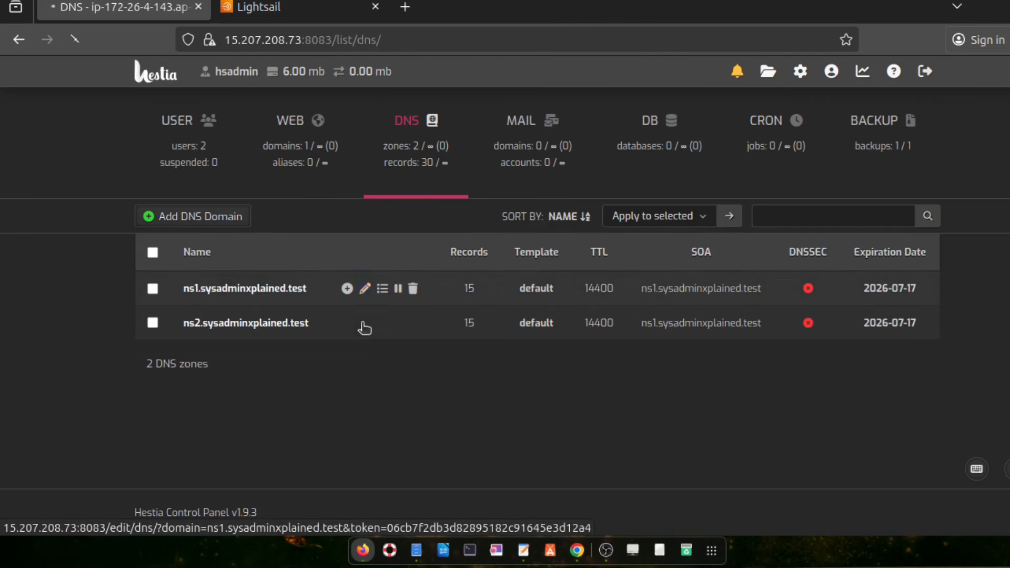
scroll(436, 363, down, 3)
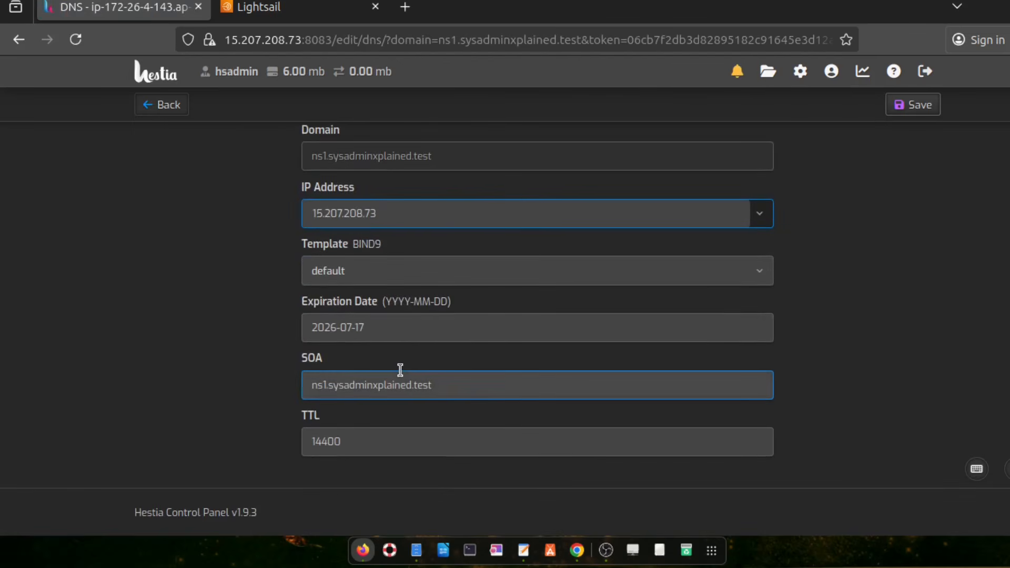
scroll(242, 389, up, 3)
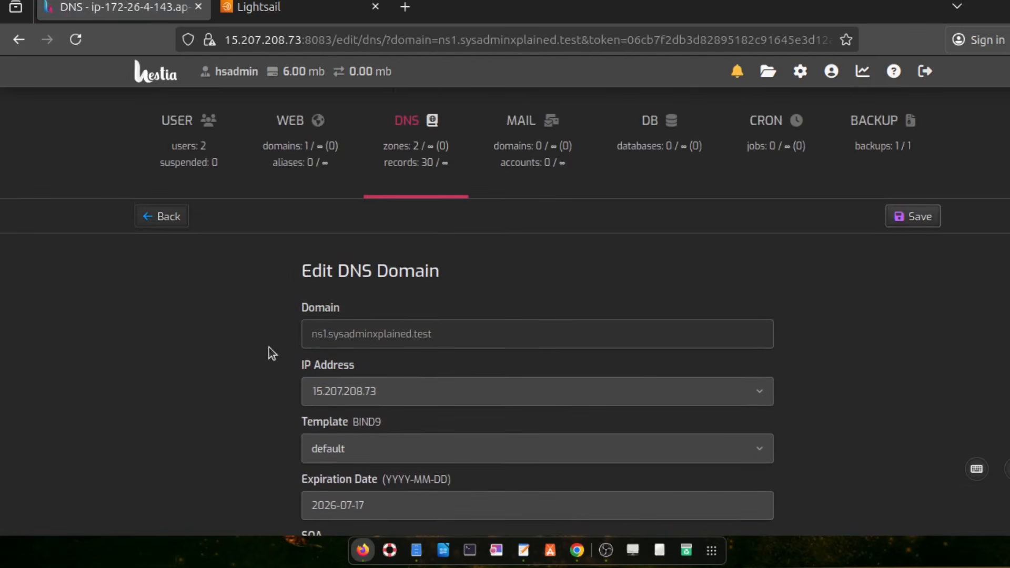
click(161, 217)
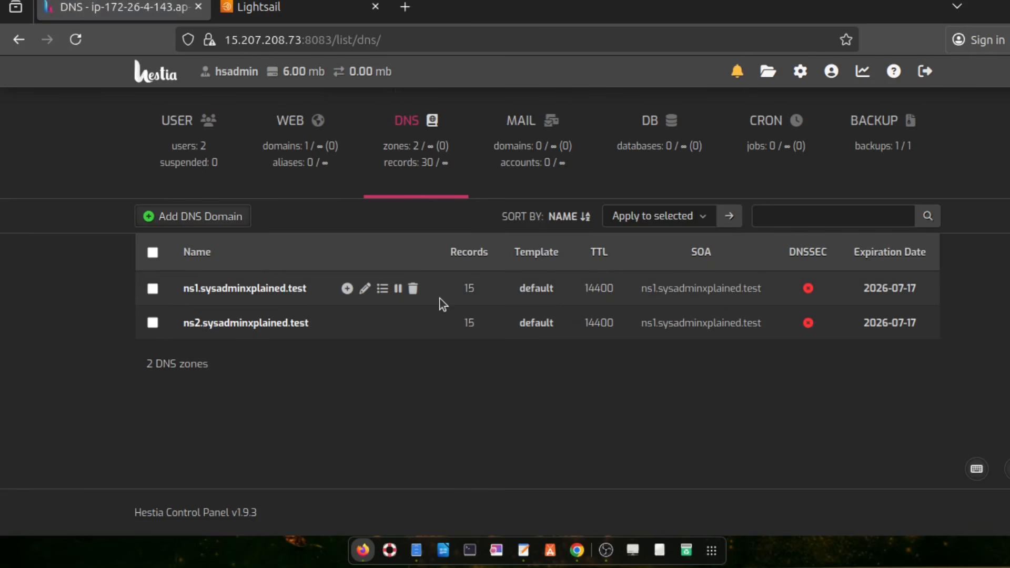
Log in as webserveradmin and add the web domain sysadminxplained.test with DNS and mail support enabled
click(197, 156)
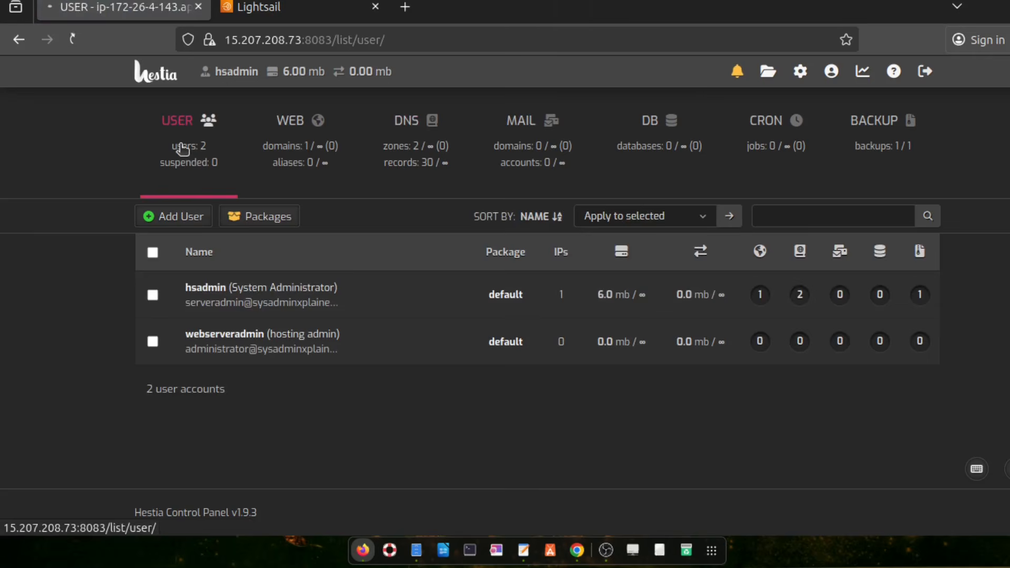
click(286, 336)
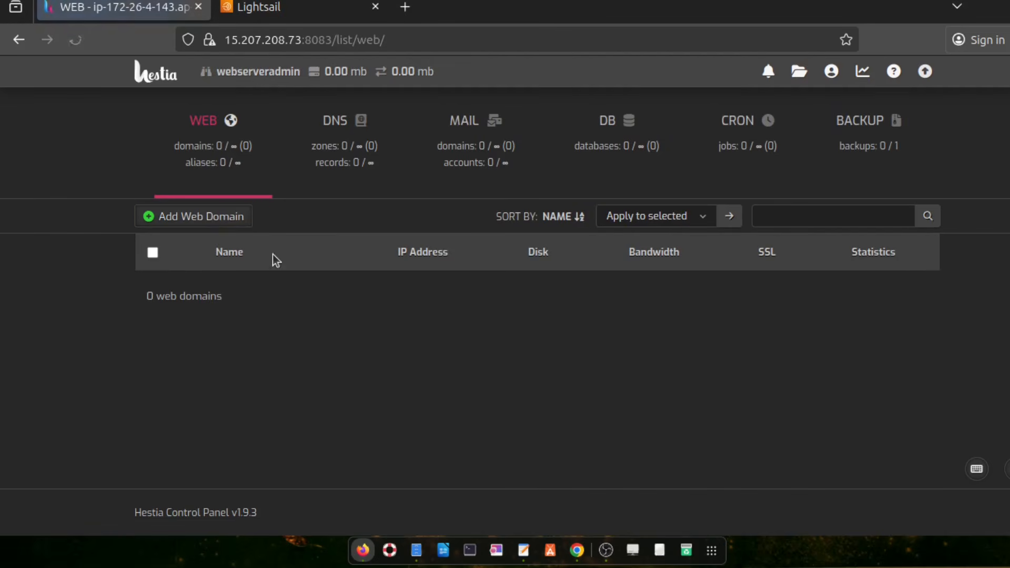
click(209, 218)
key(ctrl+v)
click(286, 412)
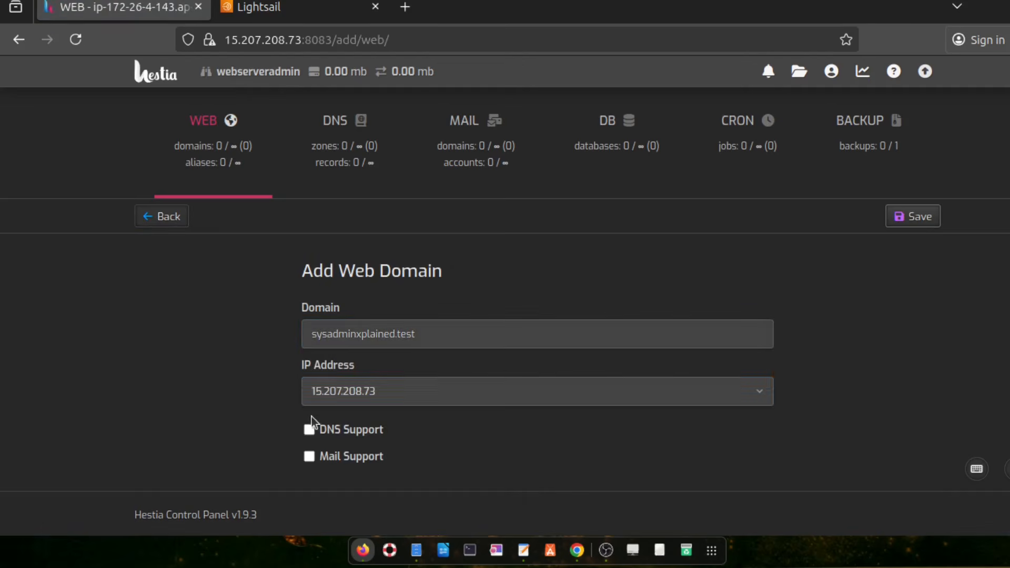
click(308, 457)
click(915, 216)
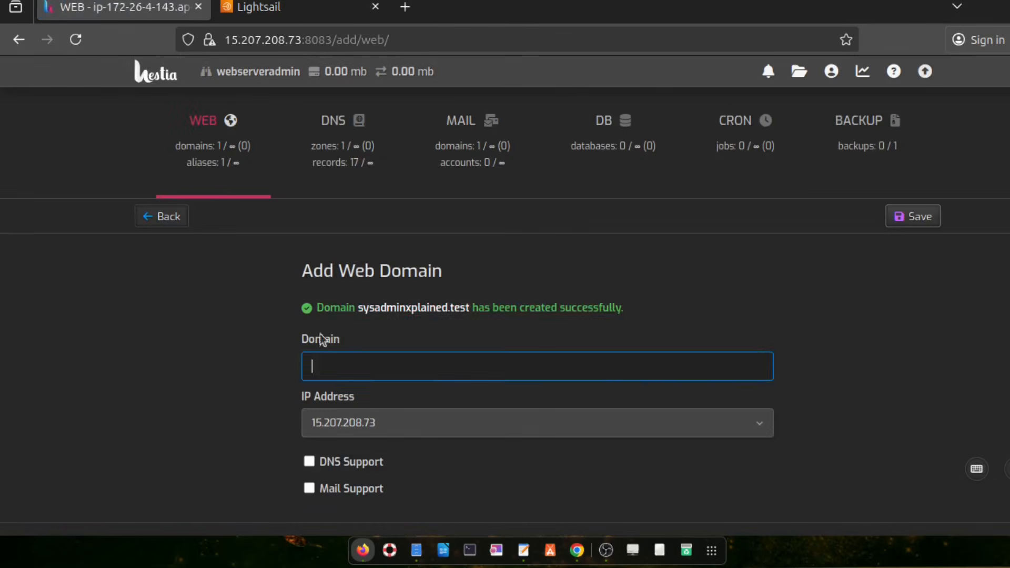
drag(317, 307, 621, 310)
click(620, 310)
Edit the sysadminxplained.test web domain to enable SSL with a Let's Encrypt certificate, automatic HTTPS redirection and HSTS
click(198, 149)
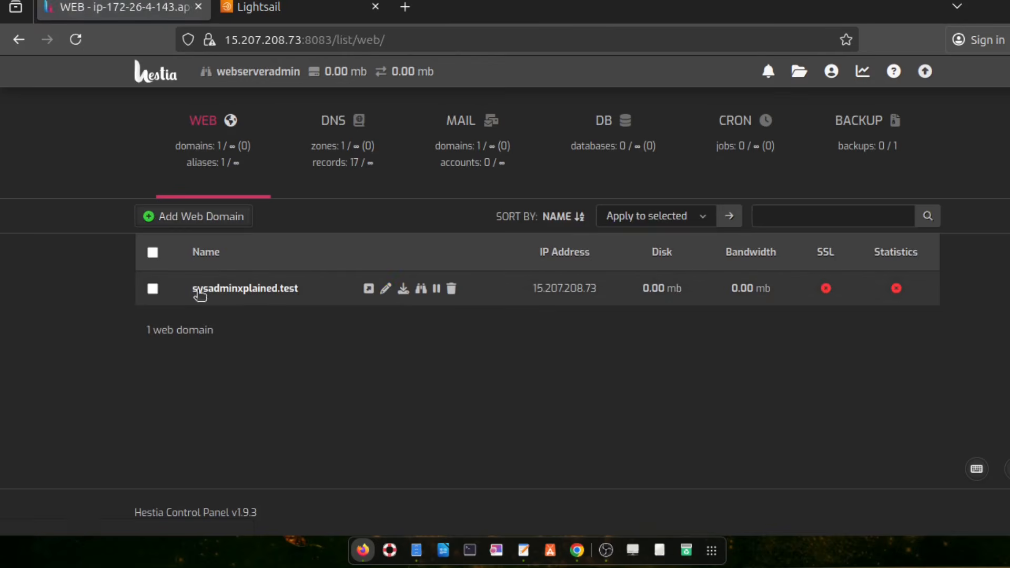
click(385, 289)
scroll(285, 393, down, 3)
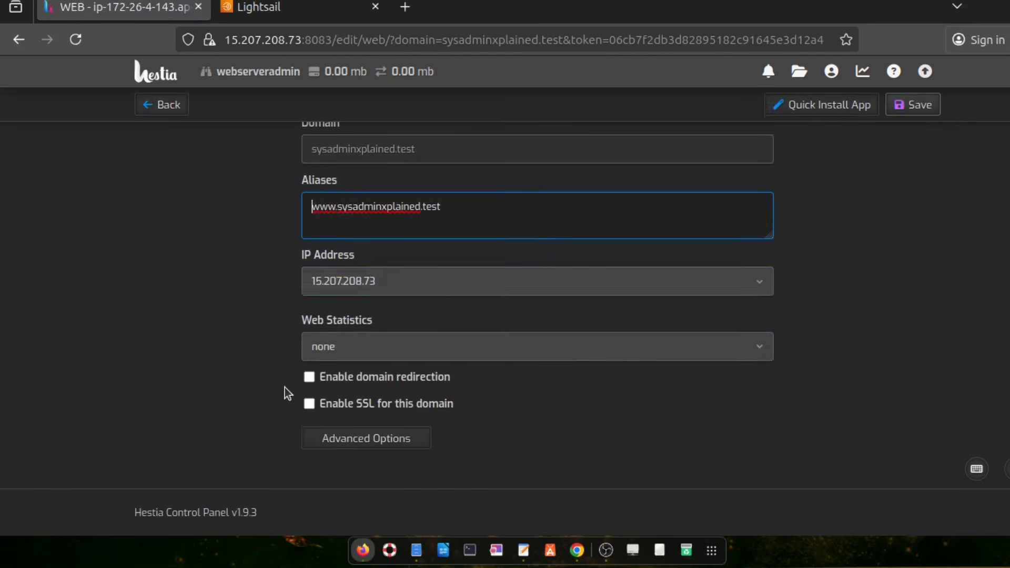
click(311, 403)
scroll(337, 405, down, 2)
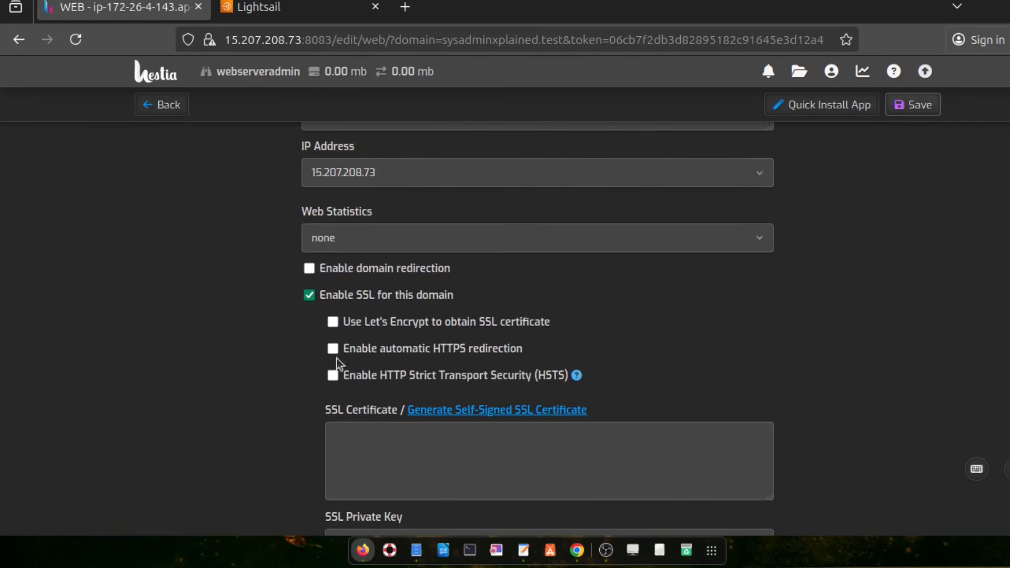
click(333, 322)
click(332, 372)
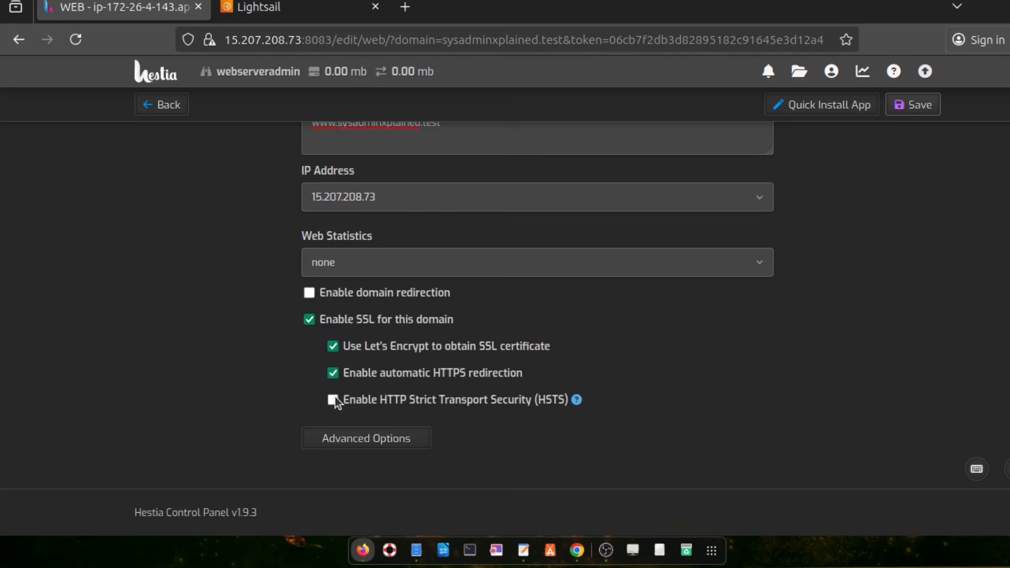
click(333, 400)
Set the web domain's PHP-FPM backend template to PHP-8_4 in its advanced options
click(366, 438)
scroll(400, 371, down, 2)
click(398, 448)
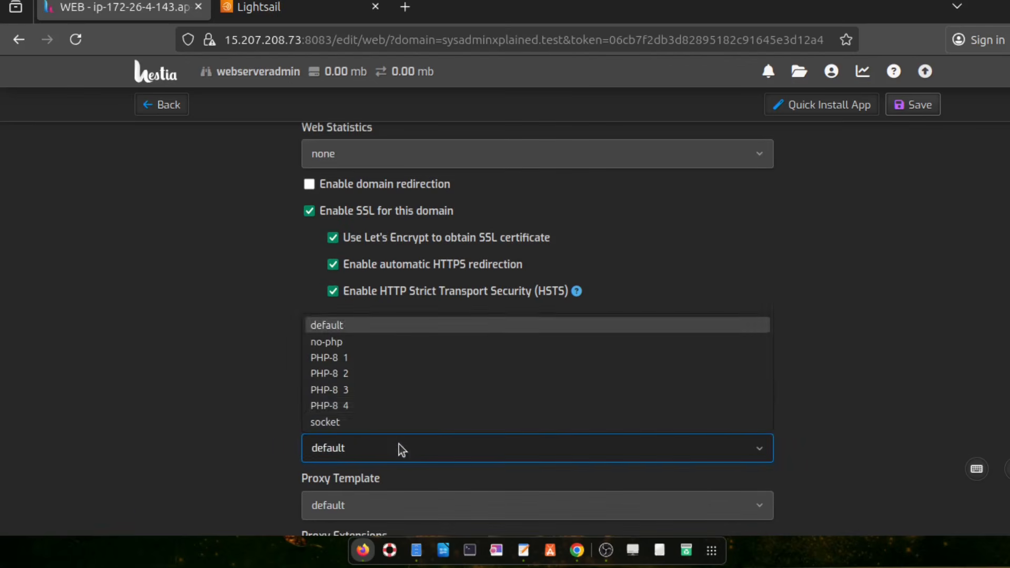
click(329, 405)
scroll(324, 340, down, 4)
click(334, 285)
click(334, 286)
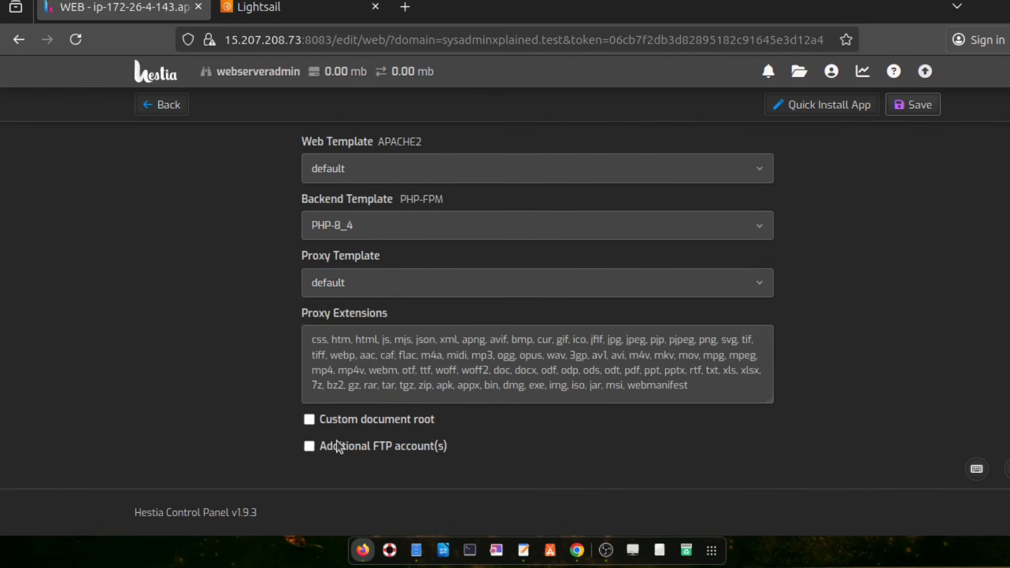
Look over the custom document root option, leave it disabled, and save the web domain's settings
click(310, 419)
scroll(381, 462, down, 3)
drag(325, 423, 585, 426)
click(585, 425)
click(311, 290)
scroll(562, 347, up, 10)
click(912, 159)
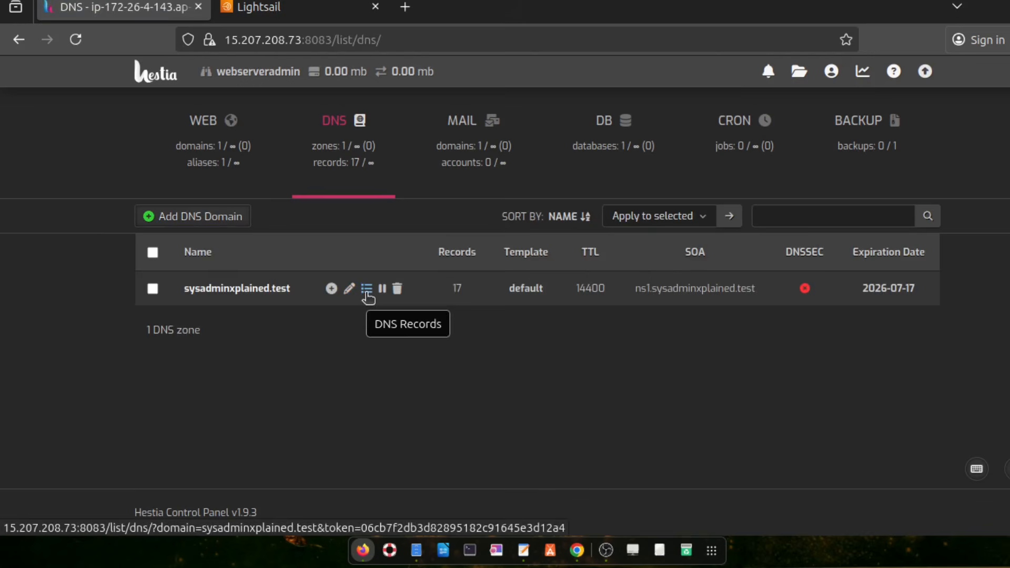
Review all DNS records of the sysadminxplained.test zone, including its NS, A, MX, TXT and SRV entries
click(366, 288)
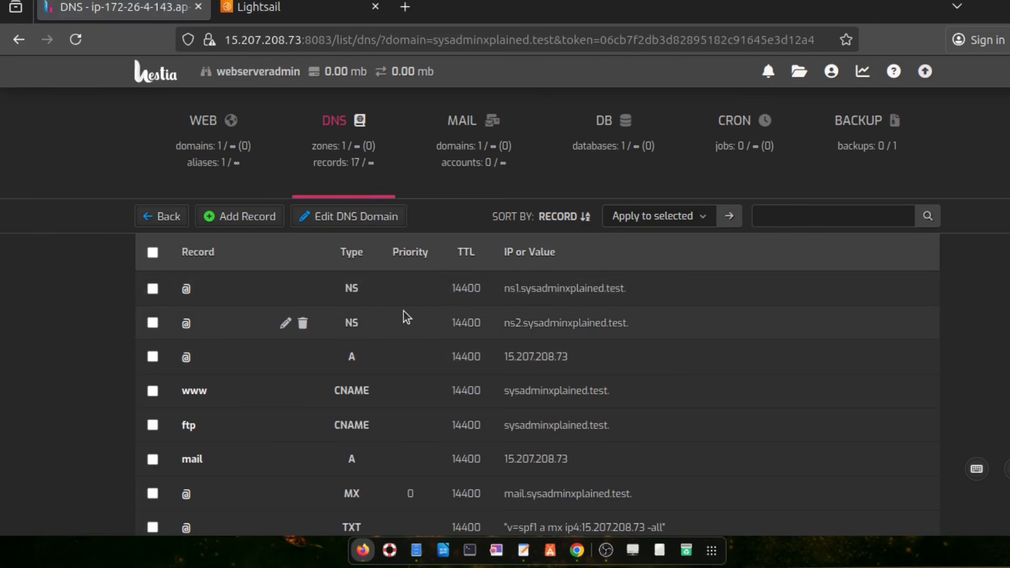
scroll(367, 324, down, 2)
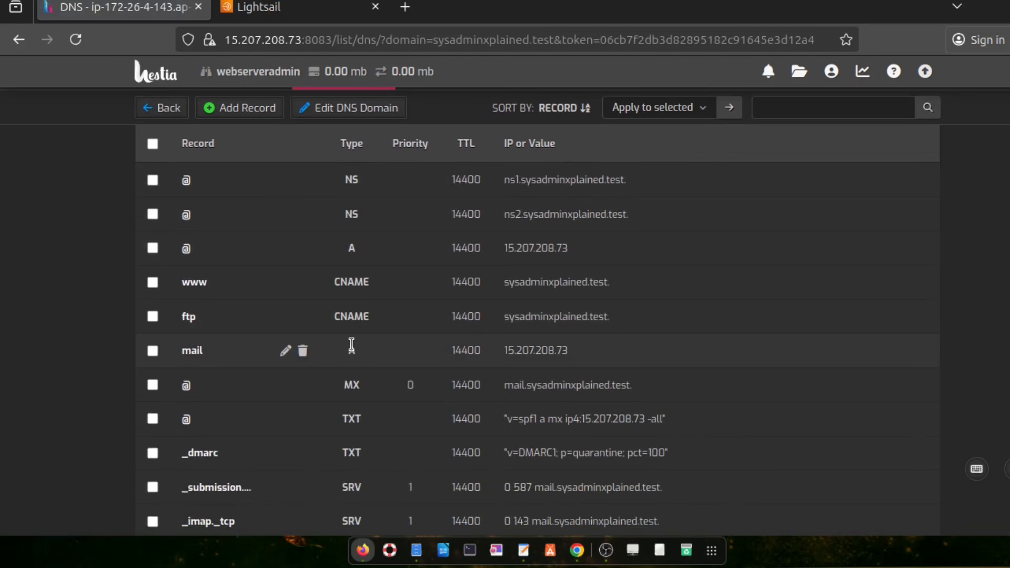
scroll(351, 346, down, 2)
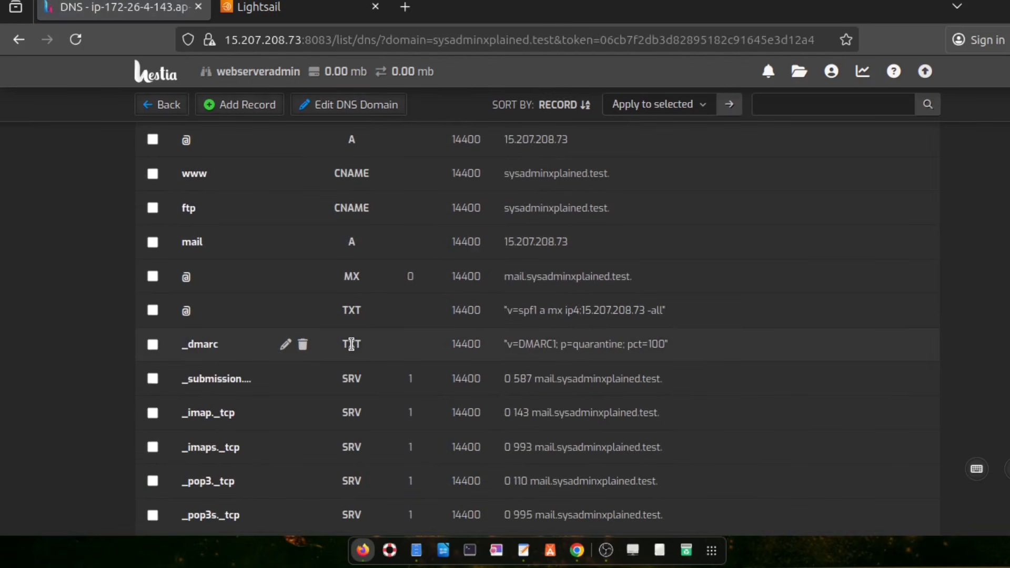
scroll(523, 364, down, 3)
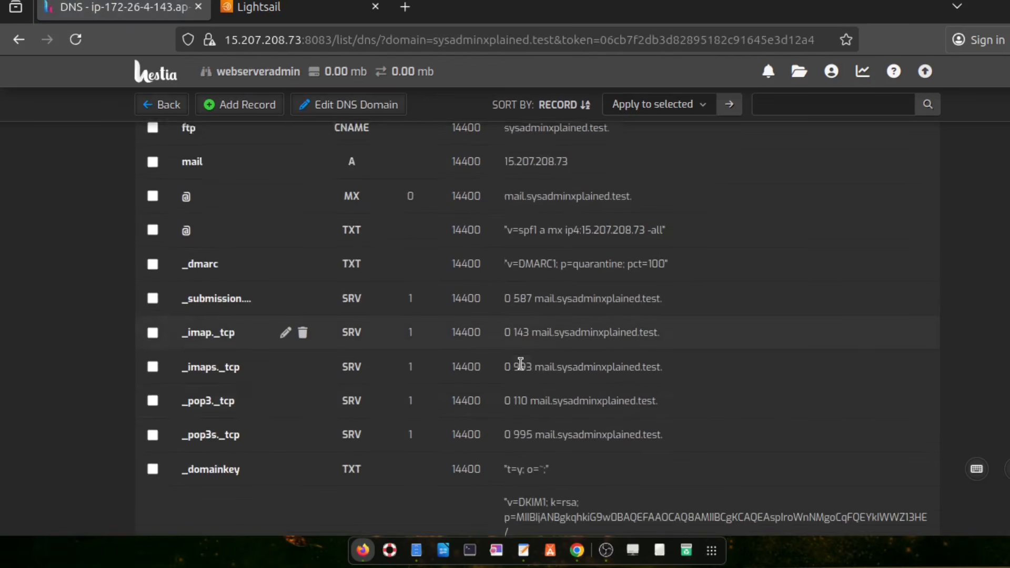
scroll(520, 364, down, 2)
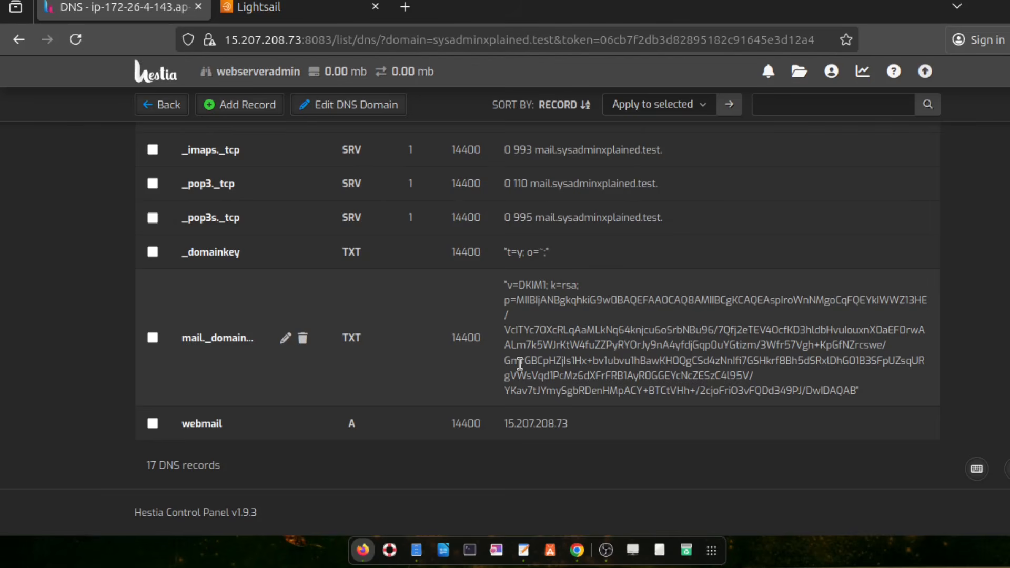
scroll(519, 364, up, 8)
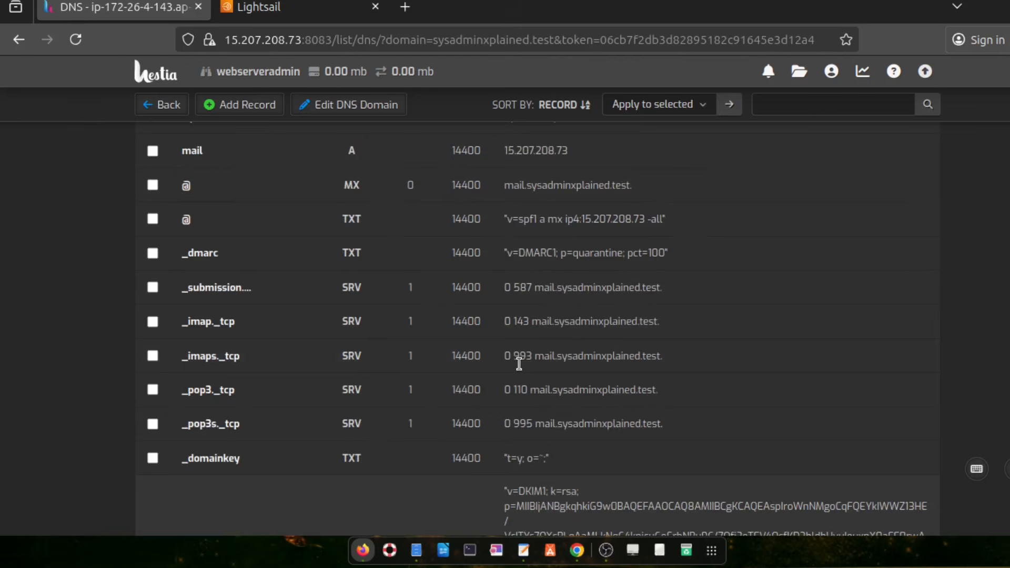
scroll(519, 364, up, 1)
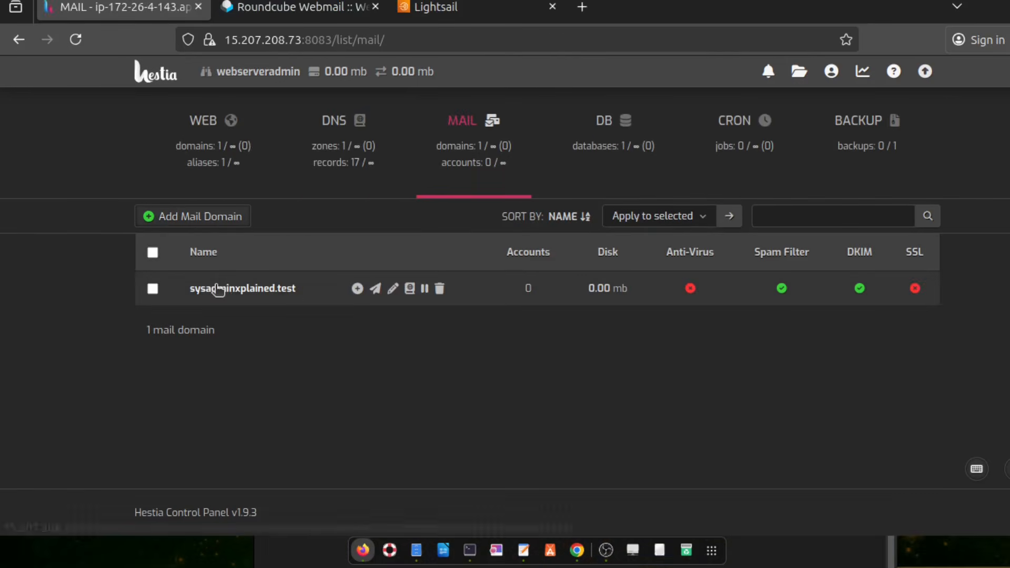
Start a mail account named sysadmin on sysadminxplained.test and generate a random password for it
click(354, 289)
scroll(111, 326, down, 2)
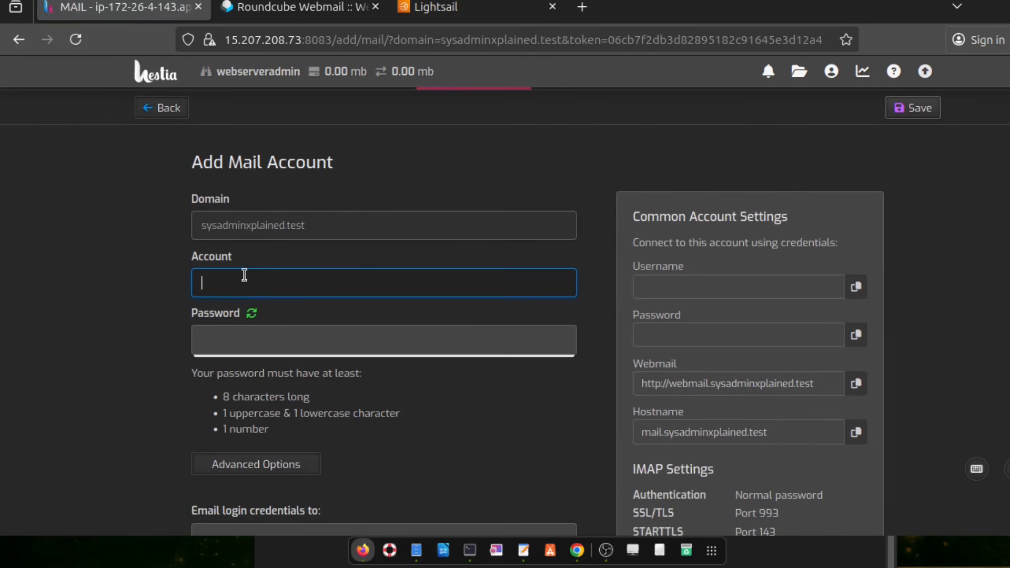
text(sysadmin)
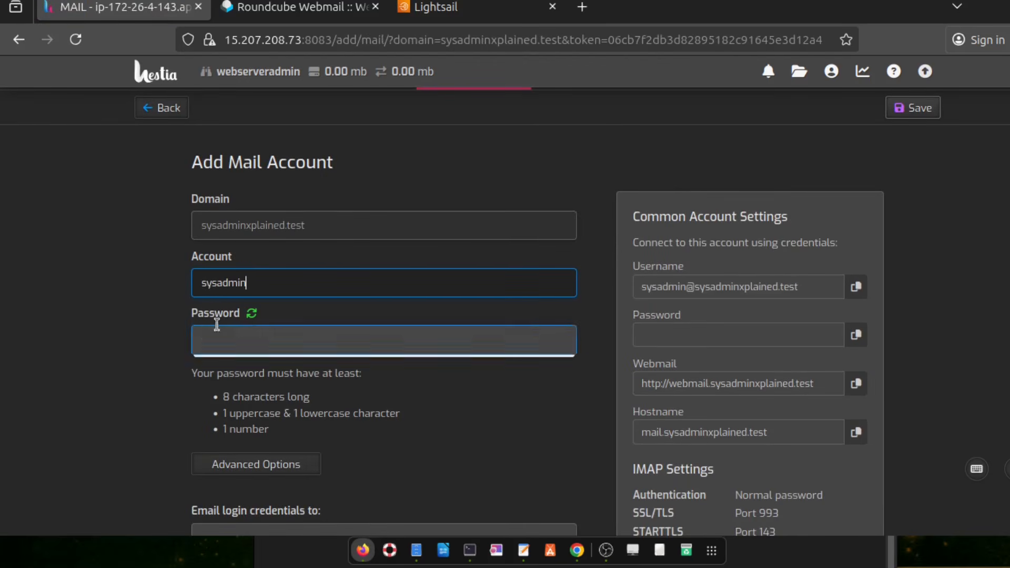
click(252, 313)
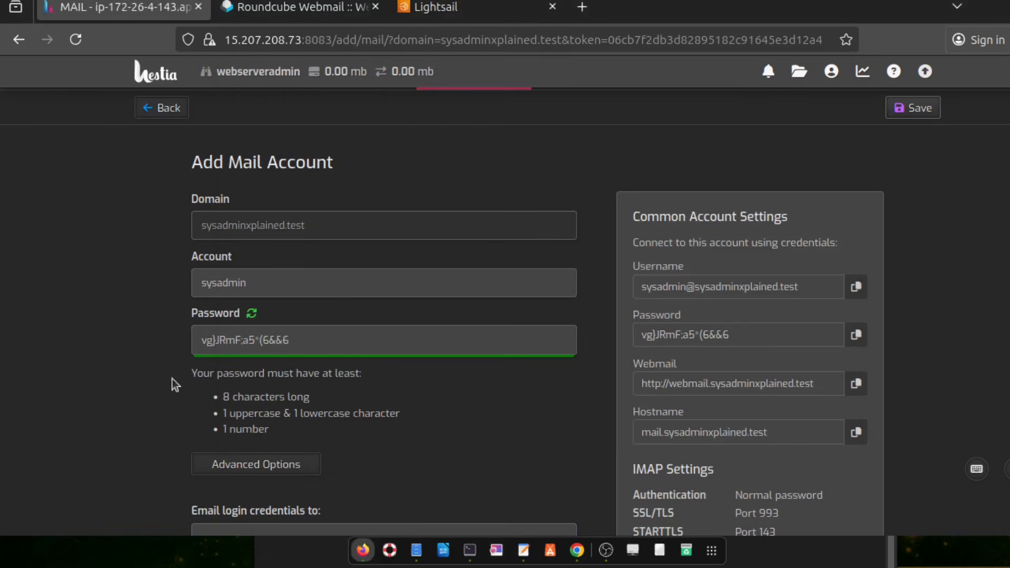
Copy the generated mail account password into the text editor notes and complete the account's e-mail address above it
click(307, 342)
drag(307, 342, 190, 345)
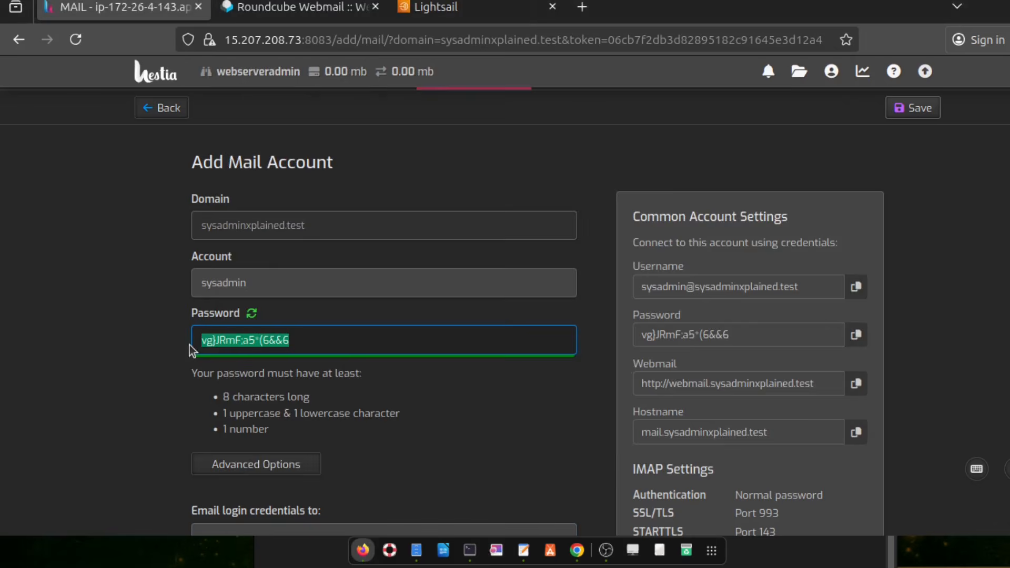
key(alt+Tab)
key(Return)
key(ctrl+v)
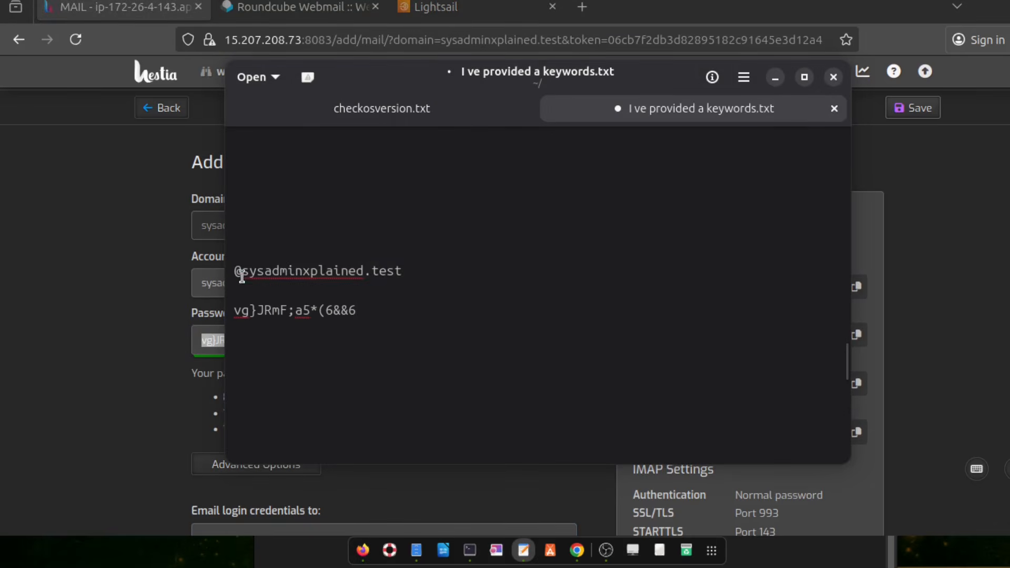
text(sysadmin)
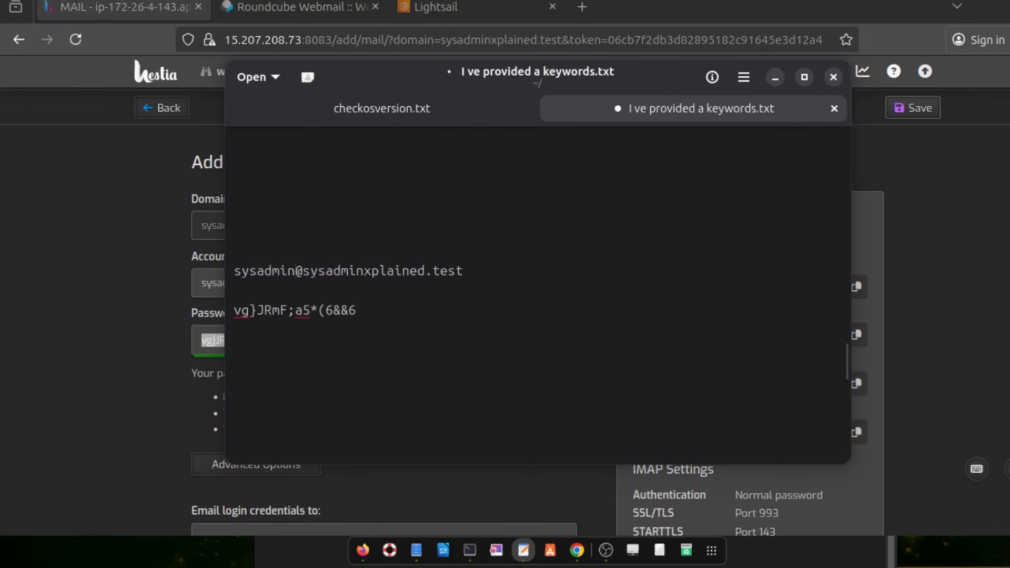
Return to the browser and review the mail account's advanced options, including quota, aliases, forwarding and rate limit
key(alt+Tab)
scroll(194, 389, down, 3)
click(253, 354)
scroll(339, 374, down, 3)
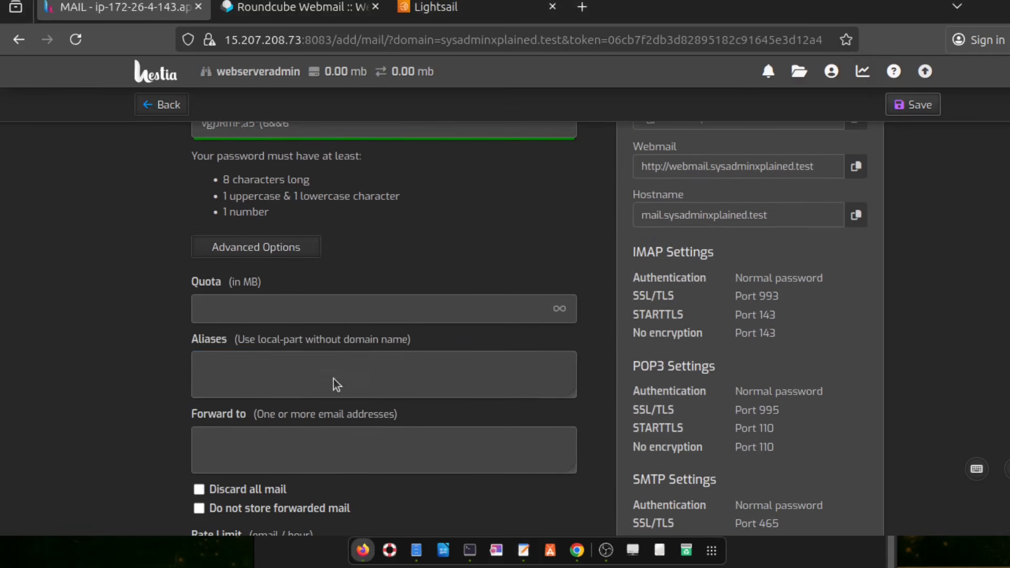
scroll(295, 388, down, 4)
scroll(250, 440, up, 7)
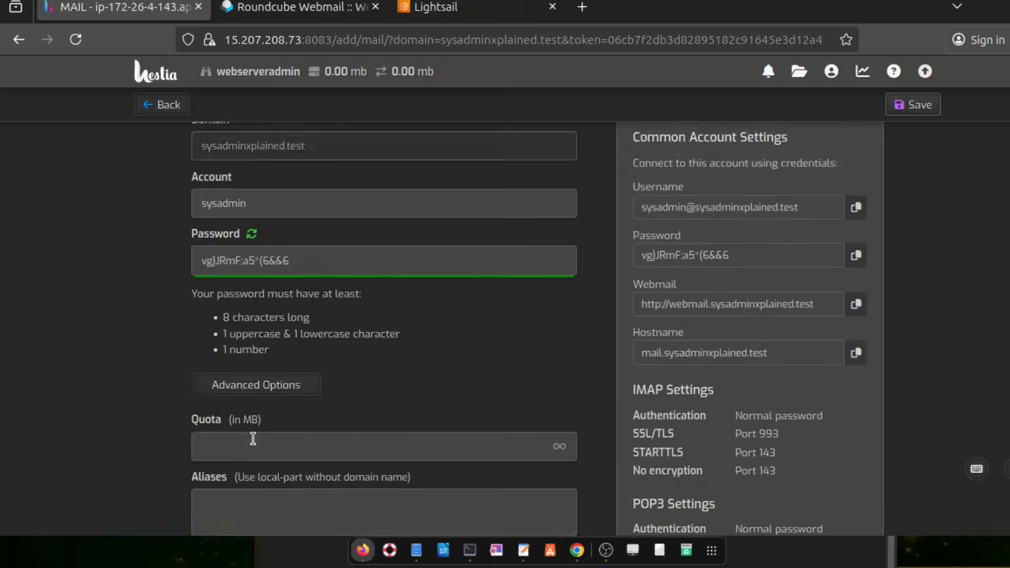
scroll(704, 436, down, 3)
scroll(703, 436, down, 5)
scroll(704, 437, up, 10)
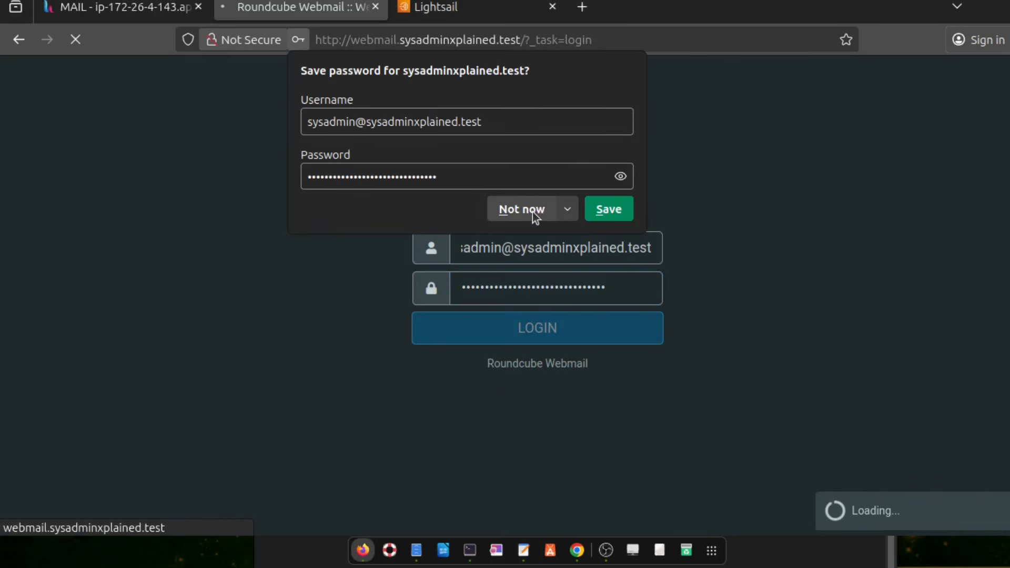
Decline the browser's offers to save the Roundcube webmail login password
click(533, 212)
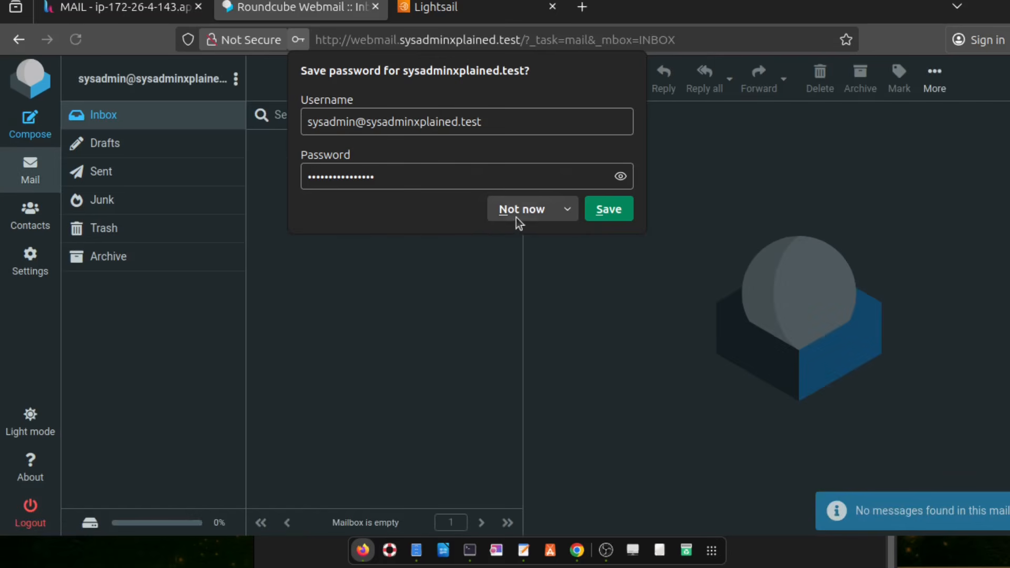
click(516, 217)
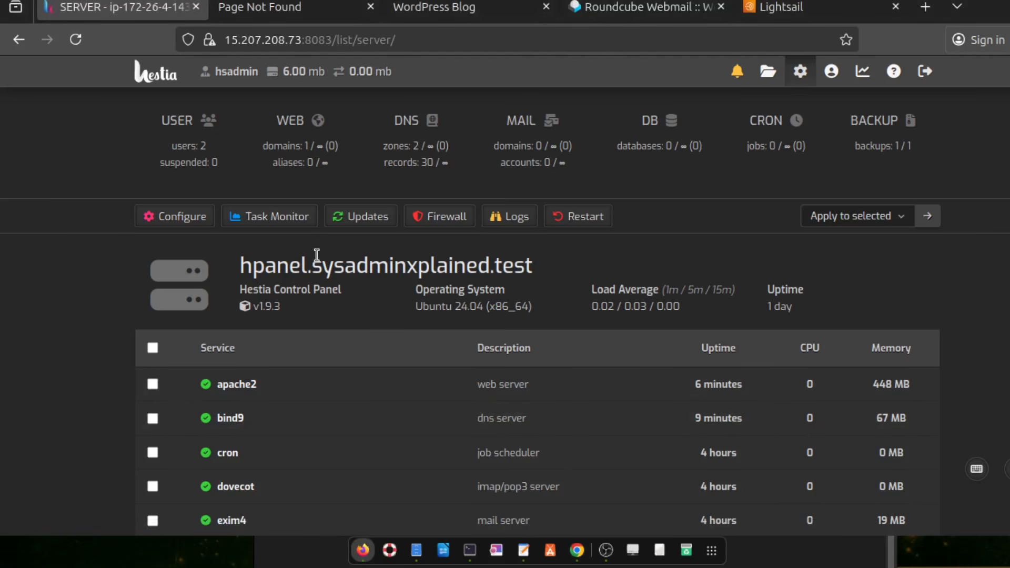
Review the server's firewall rules, the banned IP list and the form for banning an IP address, and return to the server overview
click(460, 228)
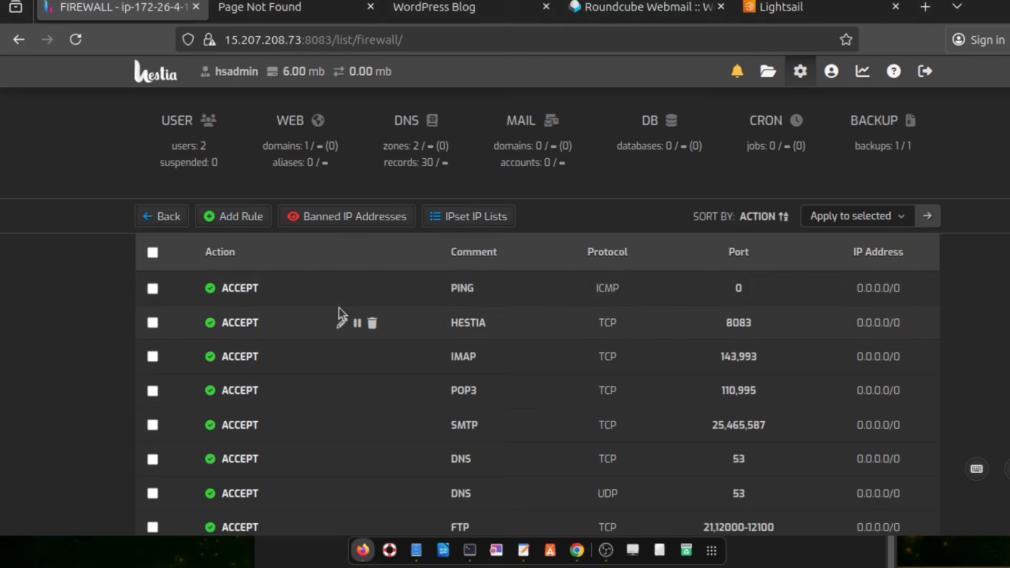
scroll(552, 323, down, 3)
scroll(547, 330, up, 3)
click(362, 217)
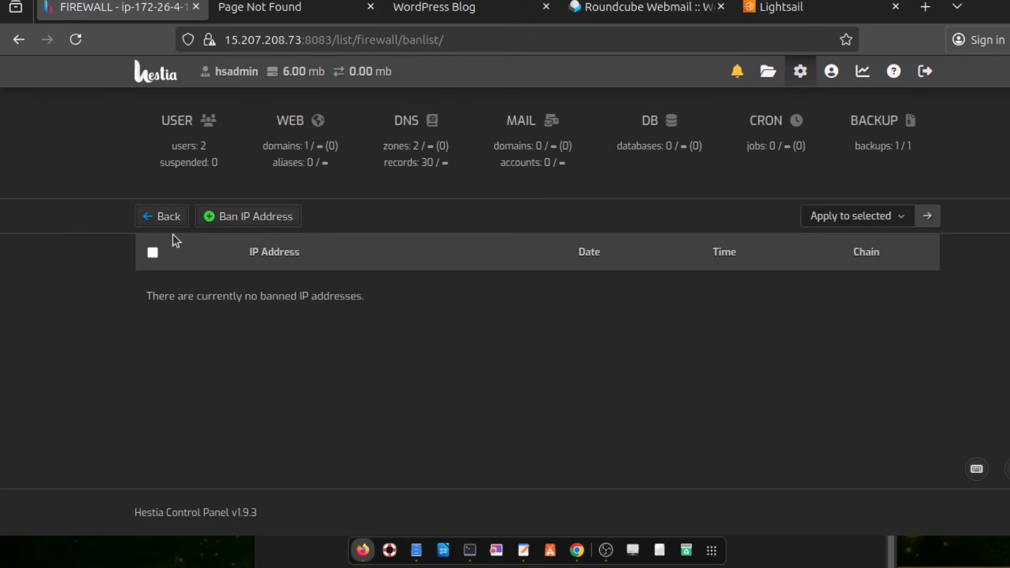
click(216, 216)
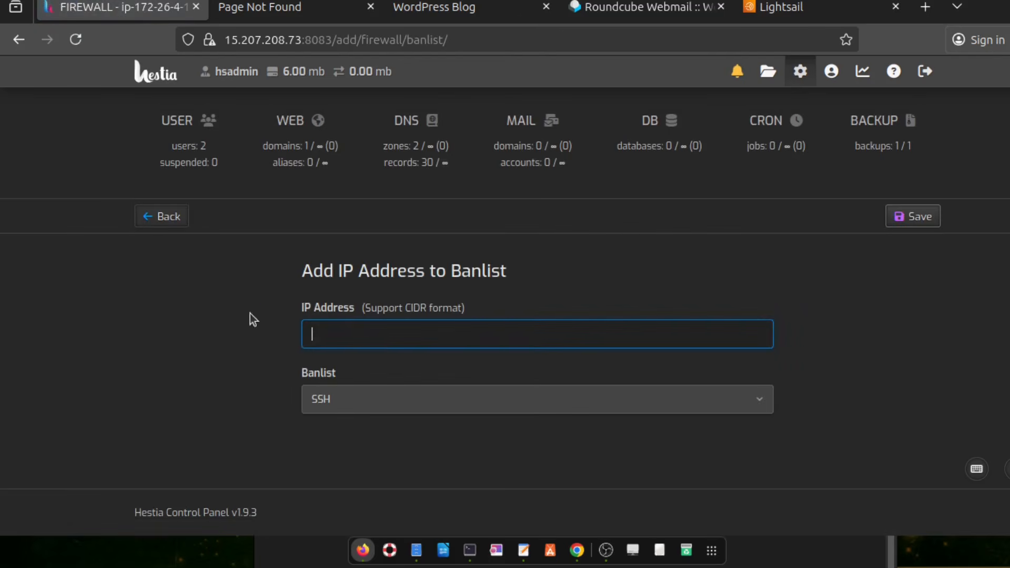
click(161, 216)
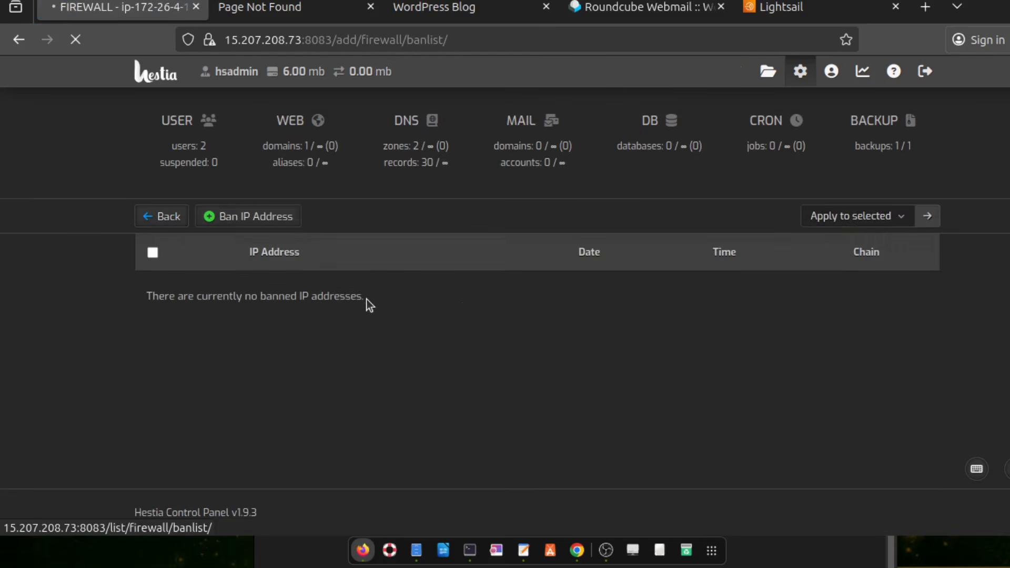
click(177, 218)
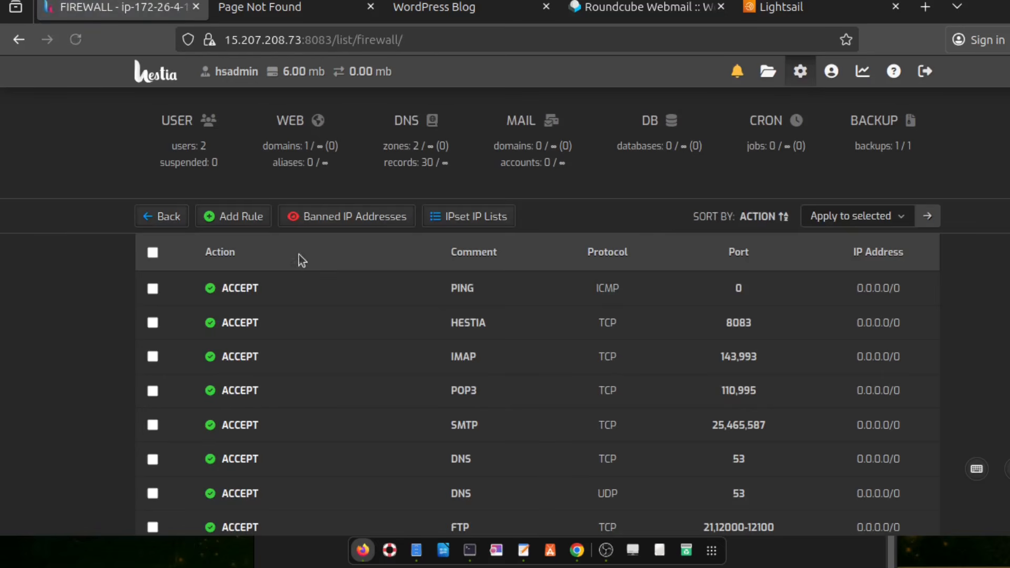
click(152, 216)
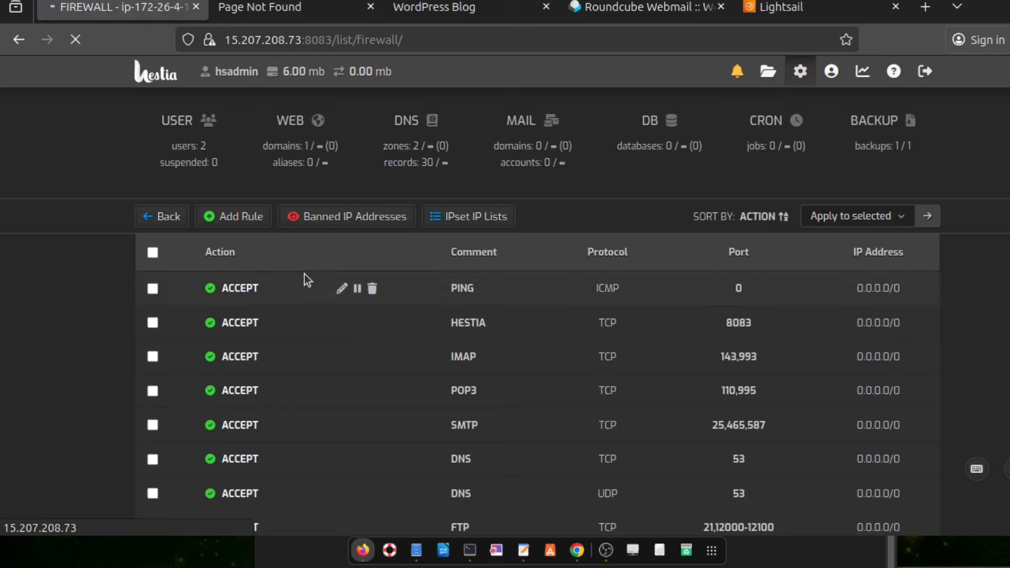
Review the fail2ban service configuration in /etc/fail2ban/jail.local and save it with the restart option enabled
scroll(226, 329, down, 1)
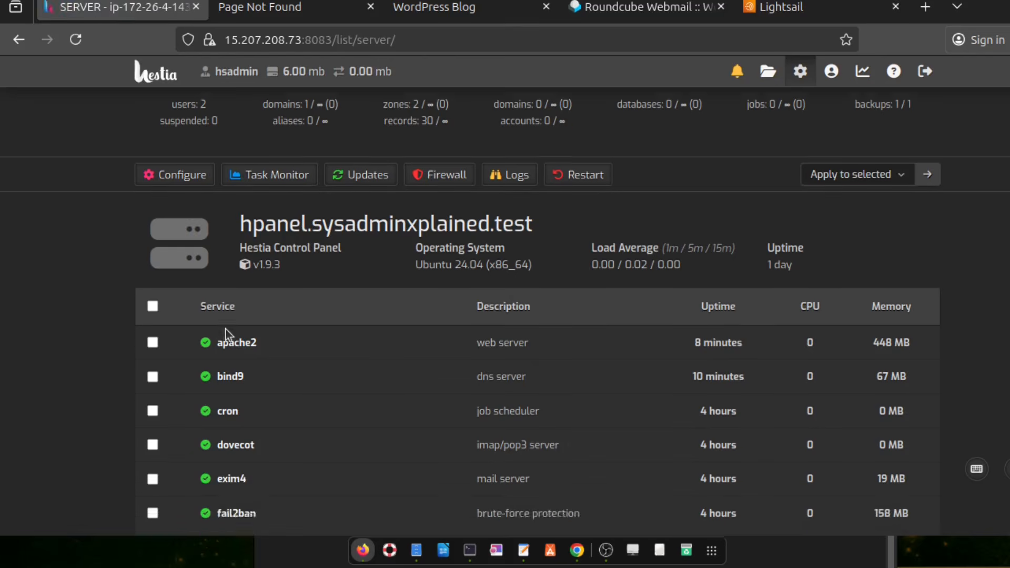
scroll(225, 329, down, 3)
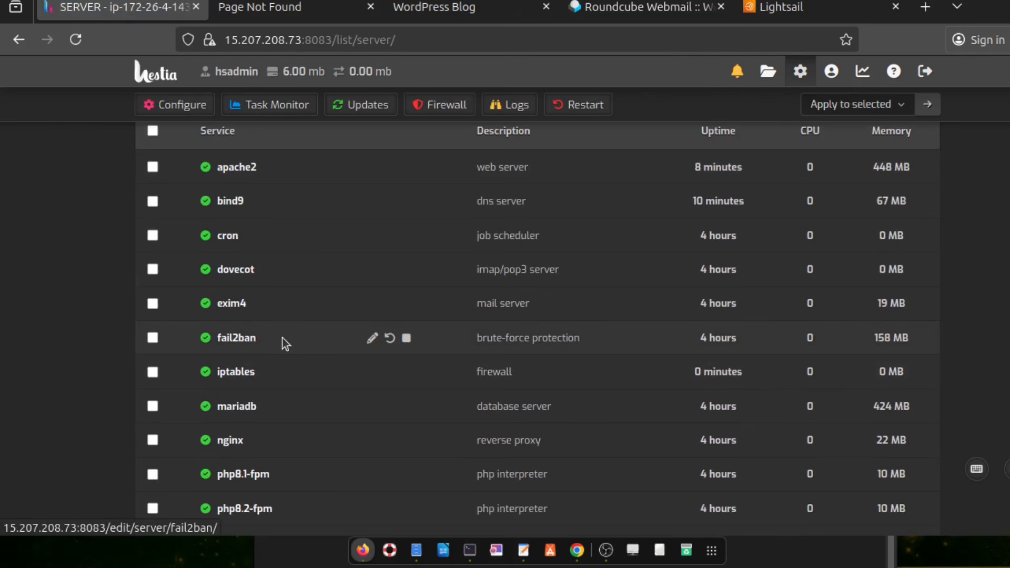
click(372, 337)
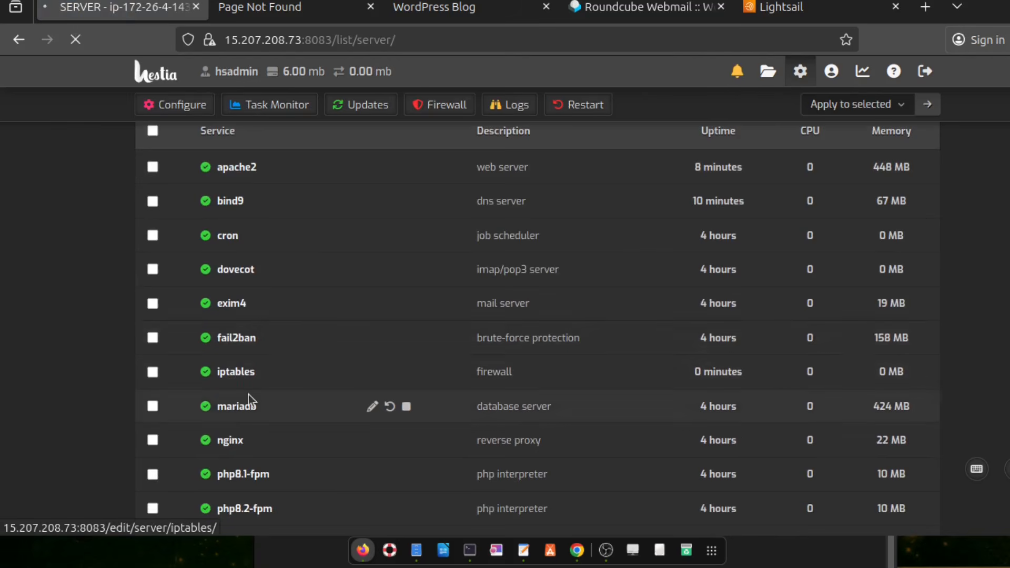
scroll(270, 364, down, 1)
scroll(385, 296, down, 2)
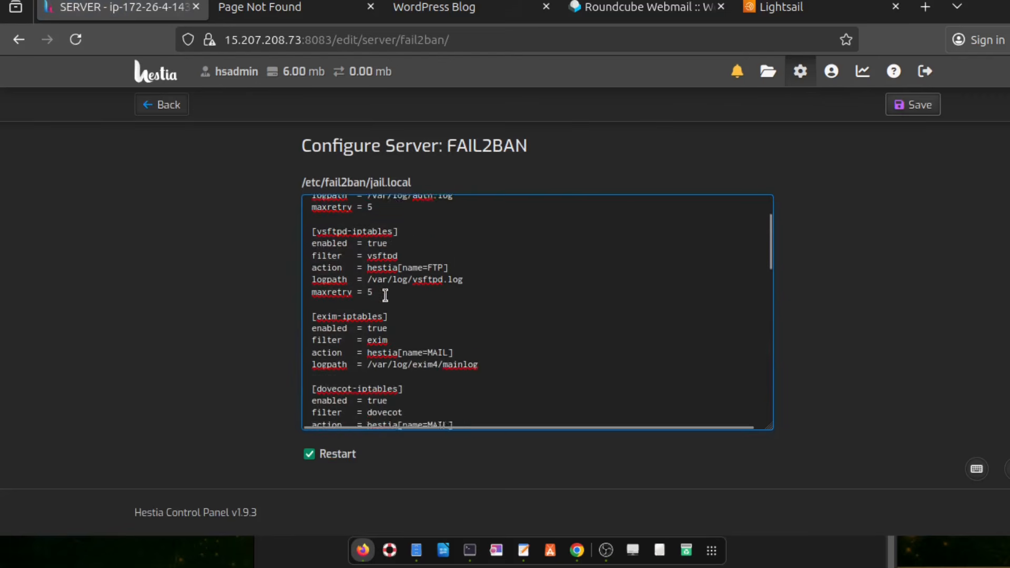
scroll(385, 296, down, 15)
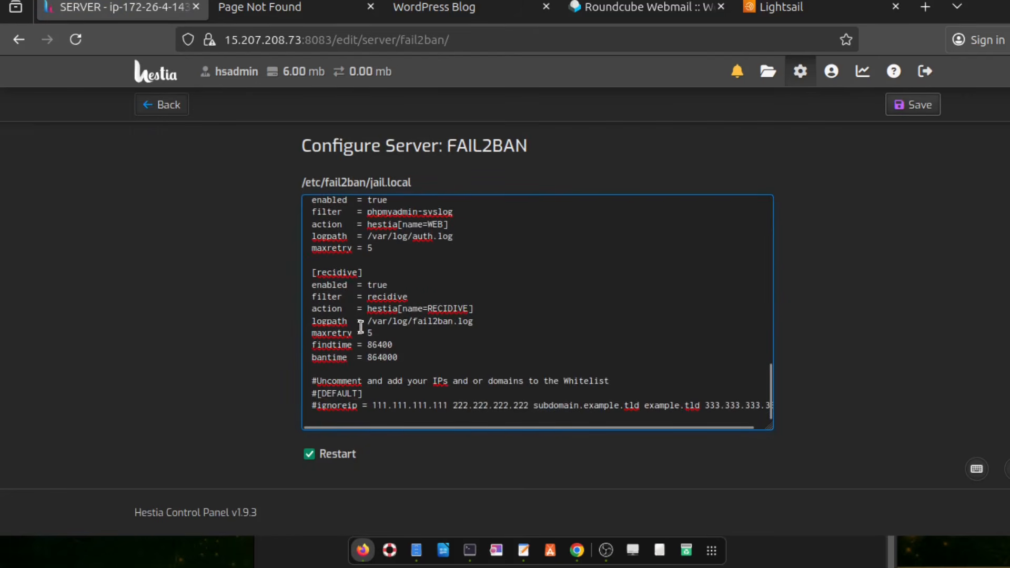
scroll(361, 328, up, 15)
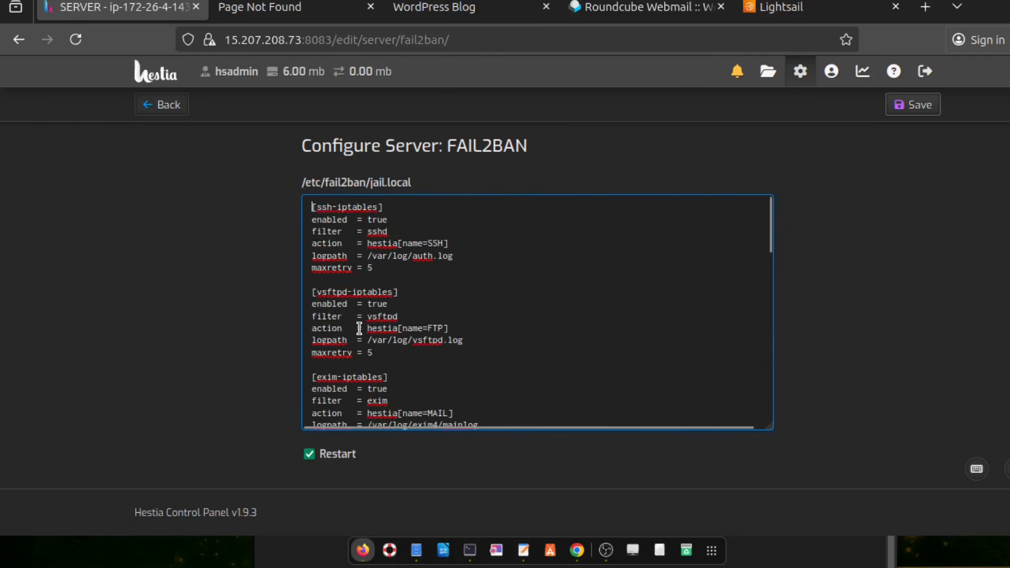
click(890, 106)
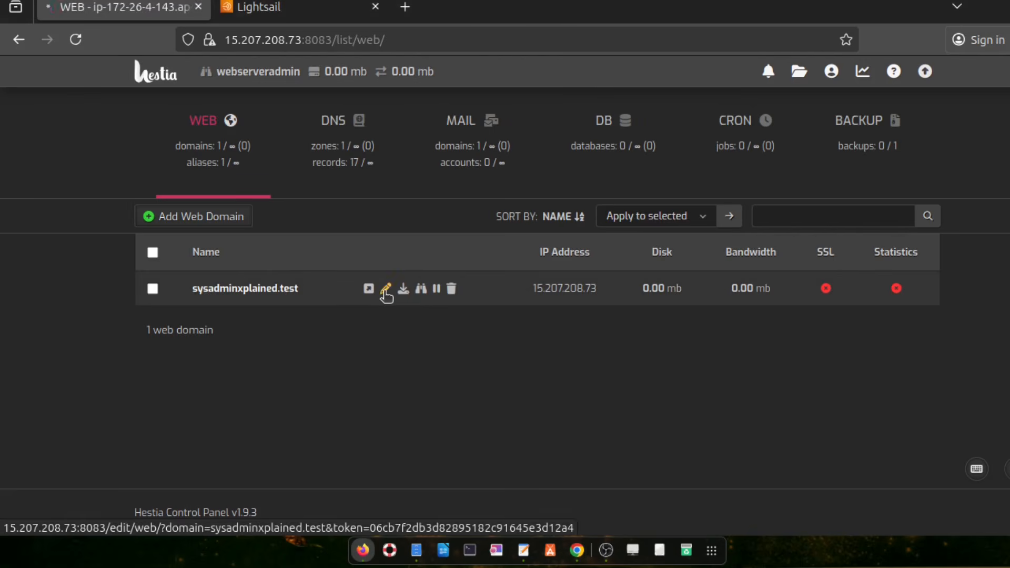
Edit the sysadminxplained.test web domain and start the WordPress setup from its quick install apps
click(385, 289)
click(794, 216)
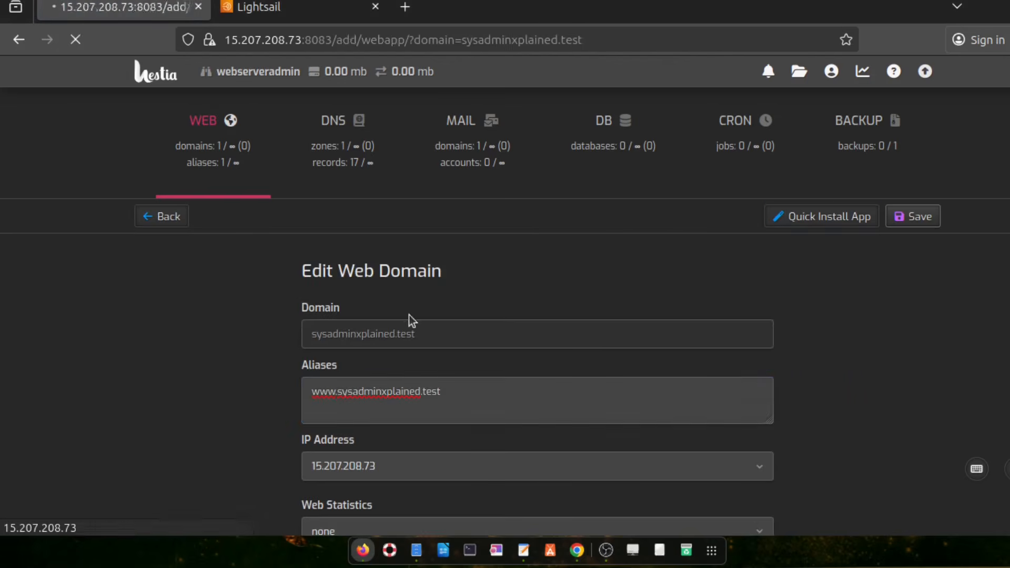
scroll(295, 269, down, 3)
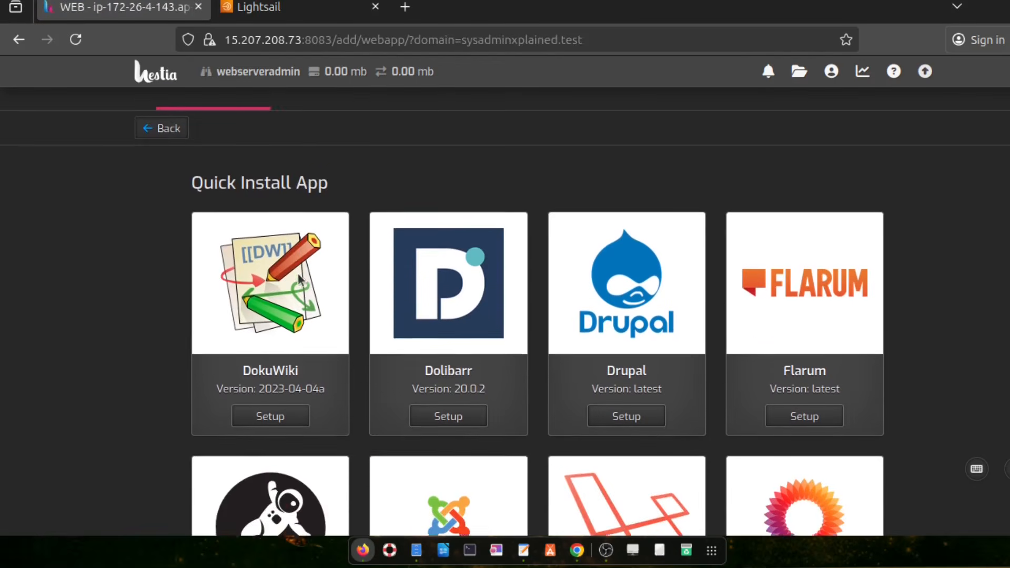
scroll(296, 284, up, 2)
scroll(294, 284, down, 10)
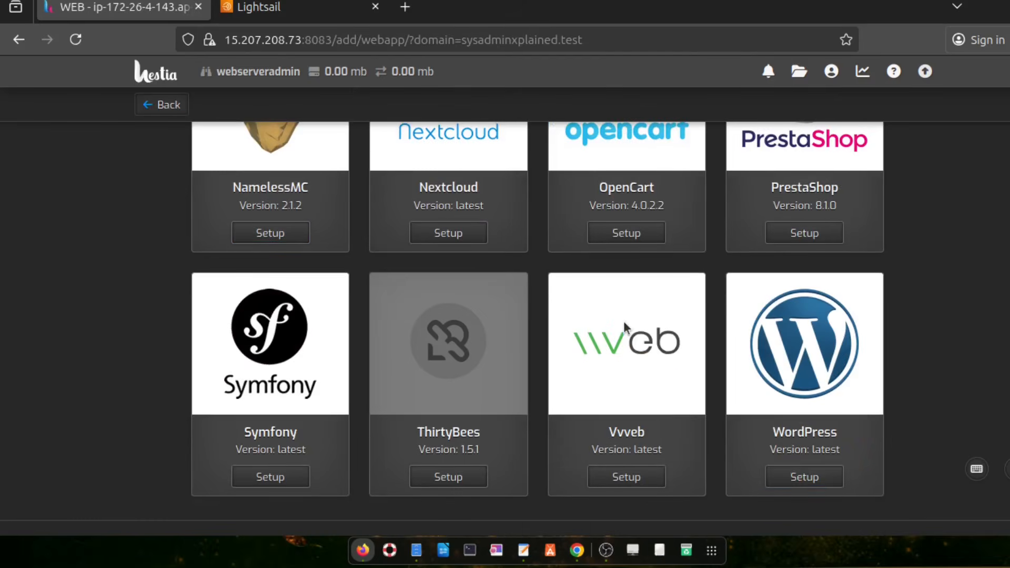
click(804, 477)
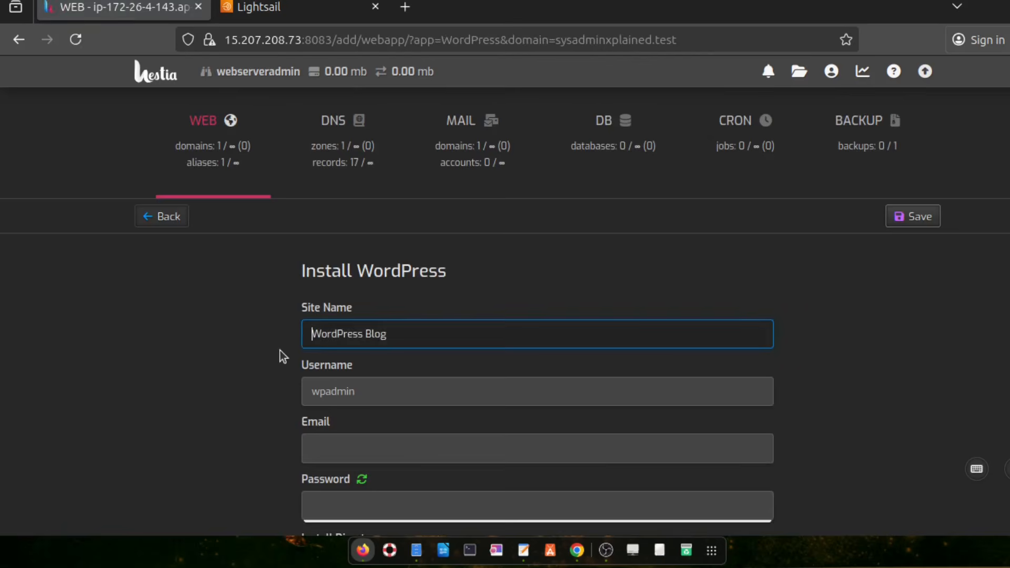
Enter the WordPress administrator's e-mail address and generate a random administrator password
scroll(283, 355, down, 2)
click(344, 338)
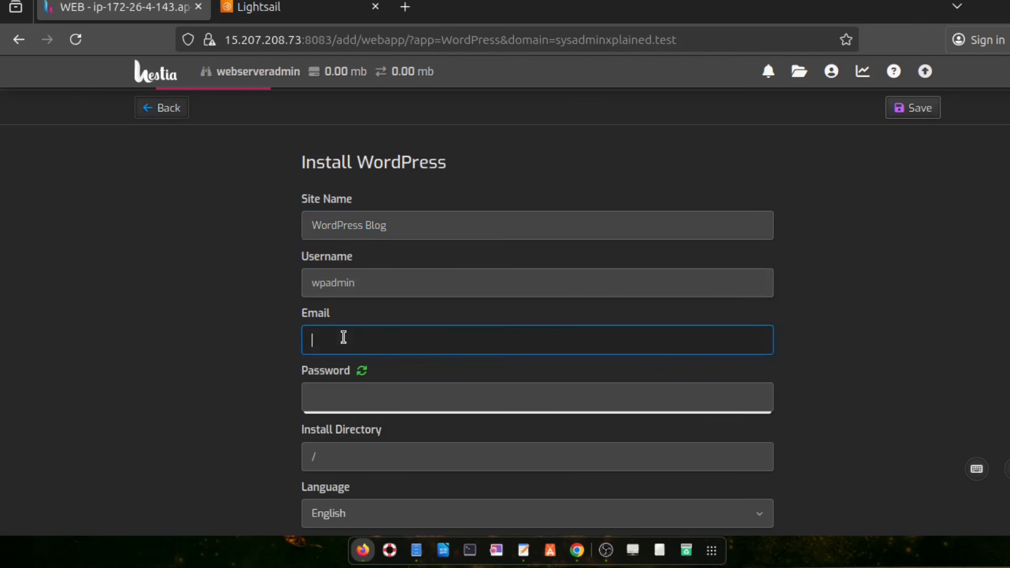
text(sysadminxplained.test)
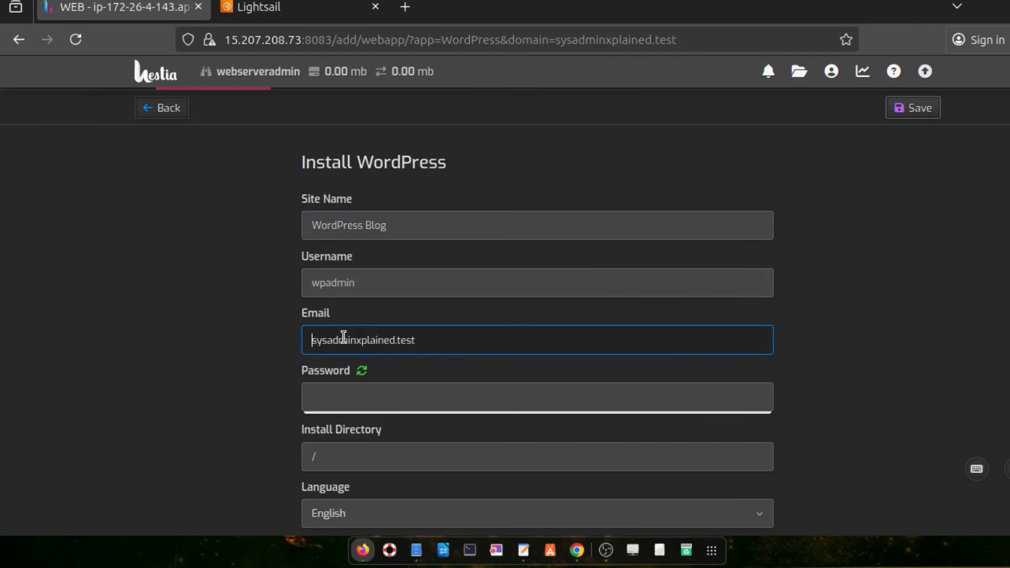
text(xyz@)
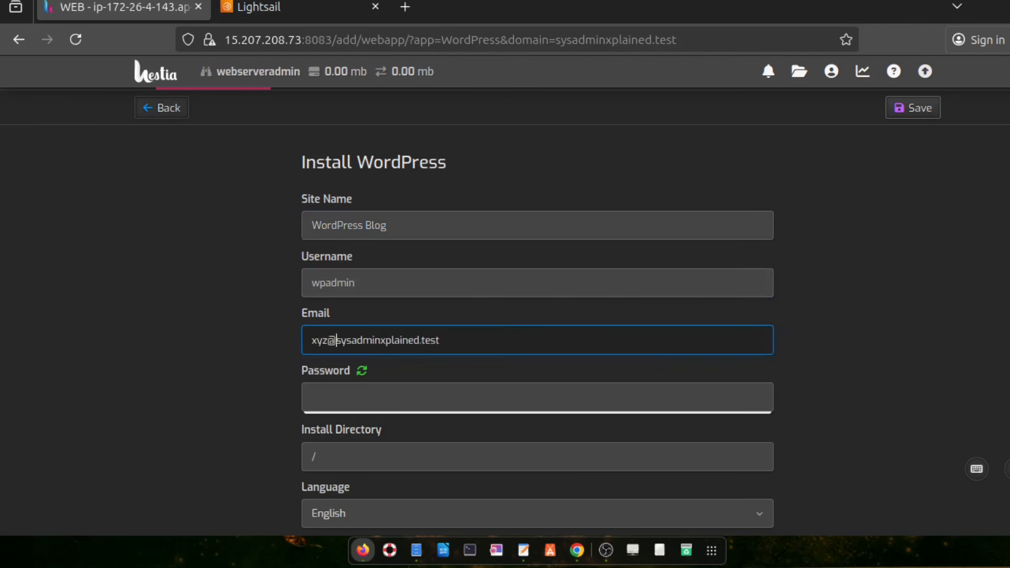
click(362, 371)
scroll(213, 399, down, 4)
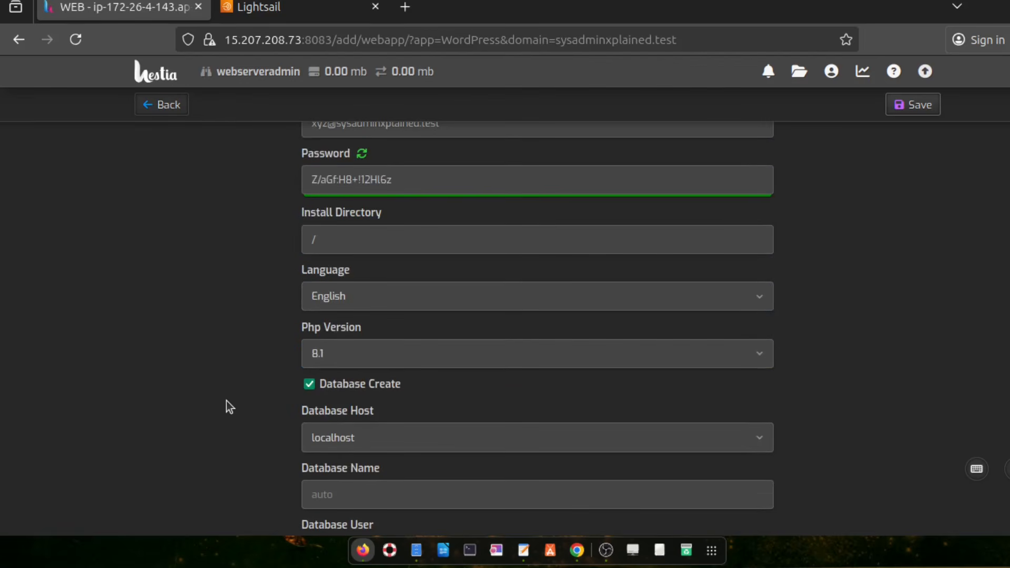
Leave the database name, user and password on auto with database creation enabled, and install WordPress
scroll(319, 396, down, 2)
click(321, 394)
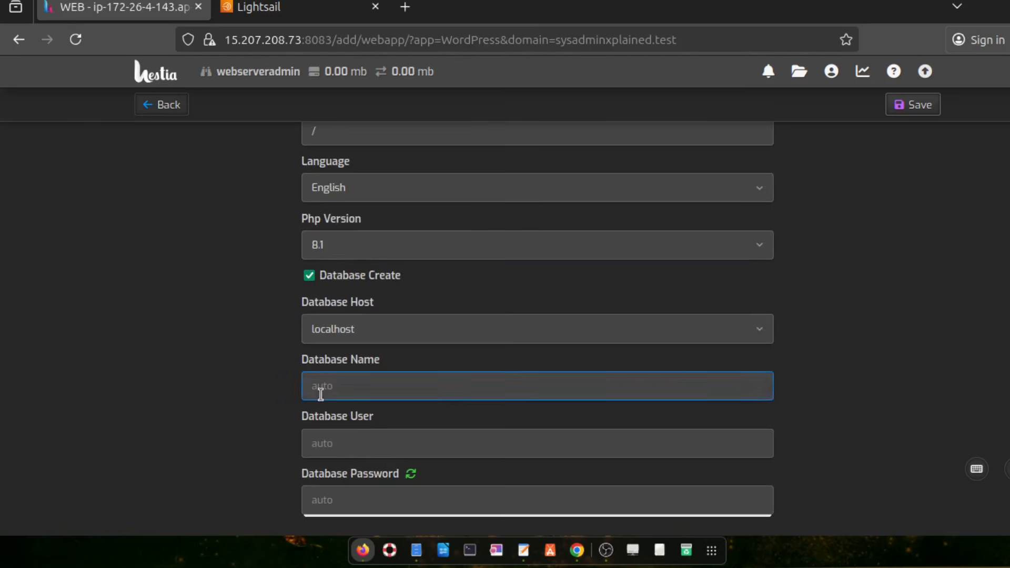
click(330, 449)
click(360, 507)
click(313, 476)
scroll(314, 476, down, 1)
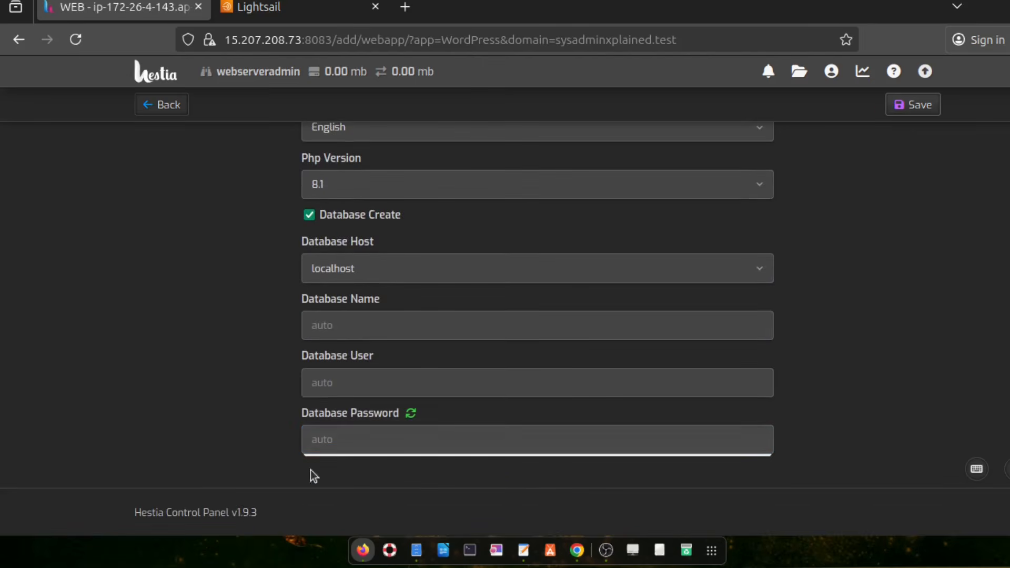
click(905, 107)
scroll(546, 314, up, 8)
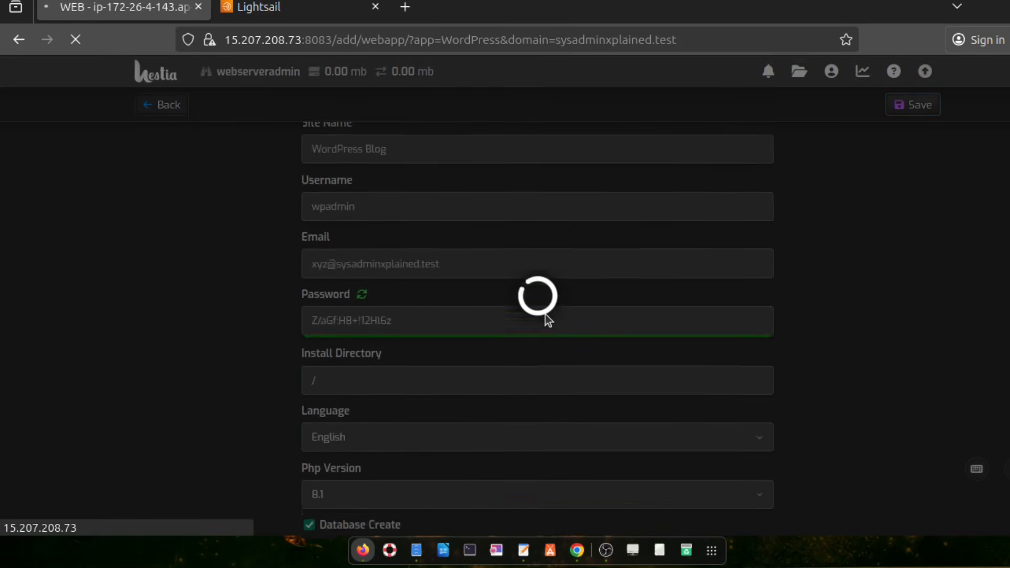
scroll(545, 314, up, 2)
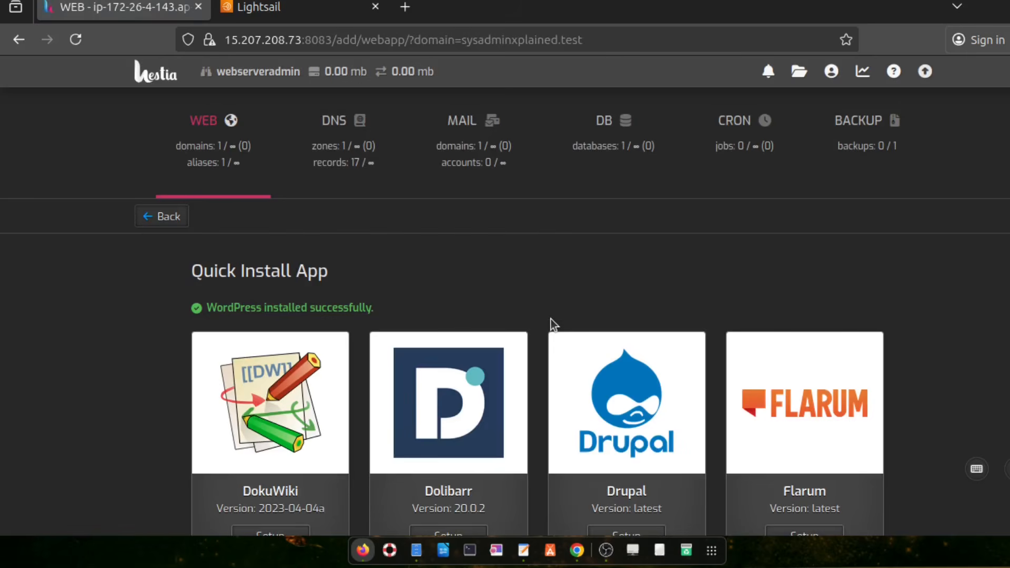
View the DNS zone settings of sysadminxplained.test and return to the list of DNS zones
click(370, 150)
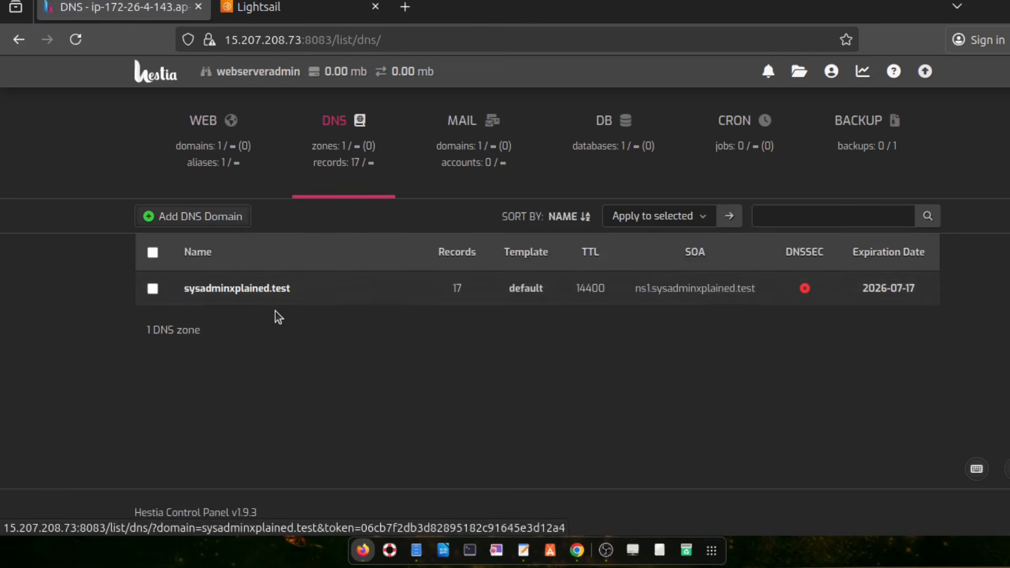
click(347, 295)
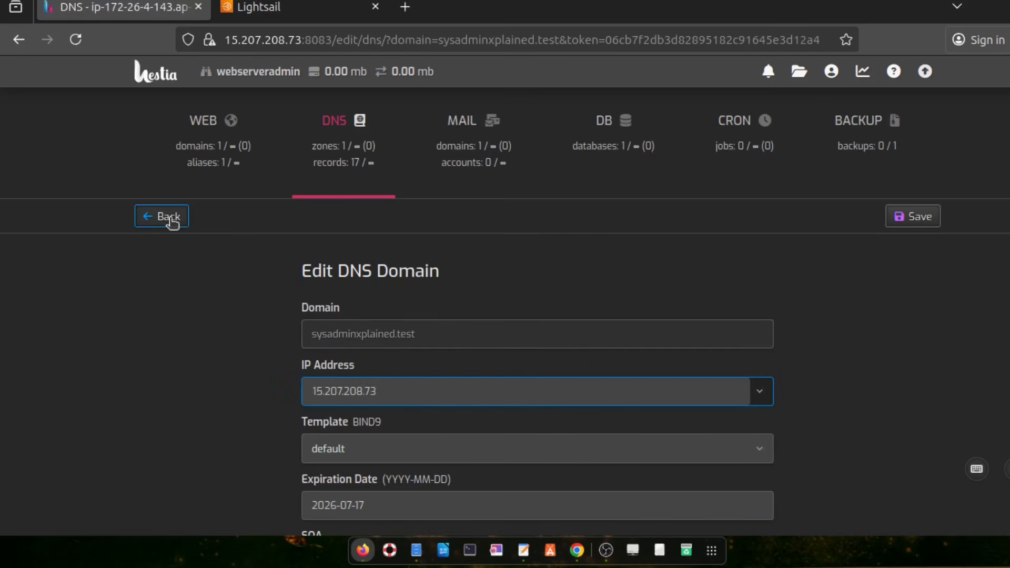
click(167, 217)
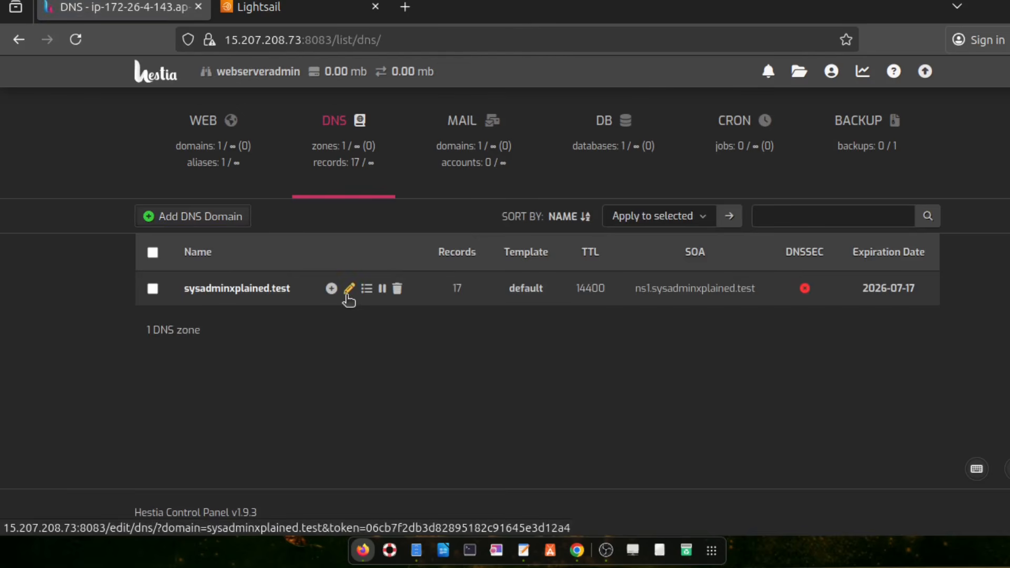